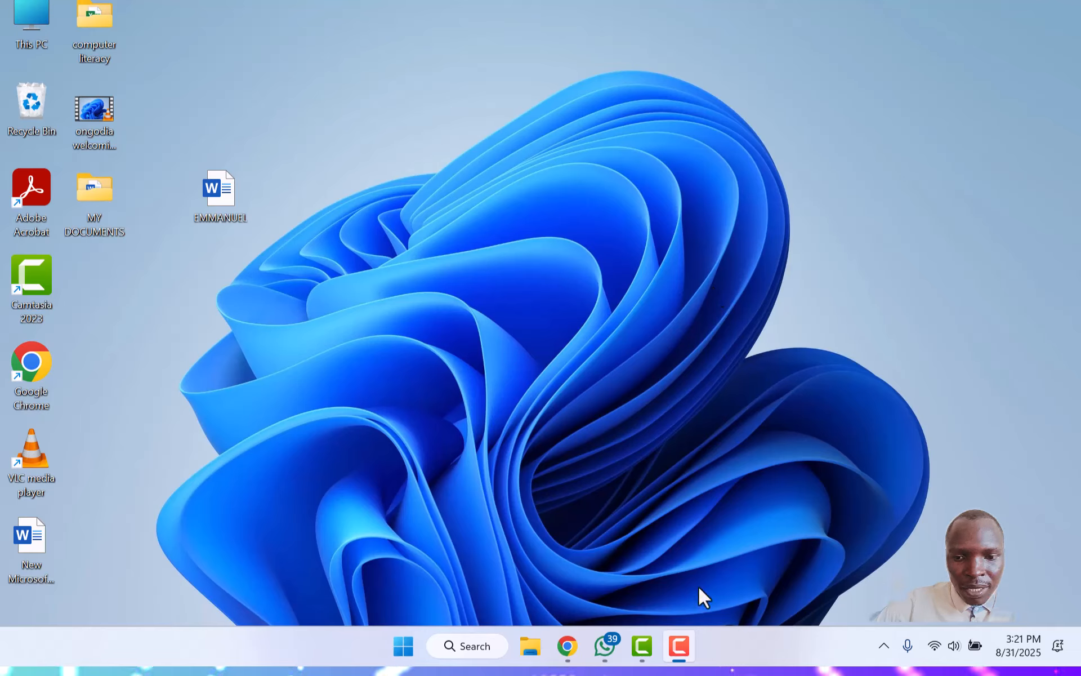
Open the TABLE OF CONTENTS Word document from the MY DOCUMENTS folder on the desktop
left_click(527, 647)
left_click(528, 648)
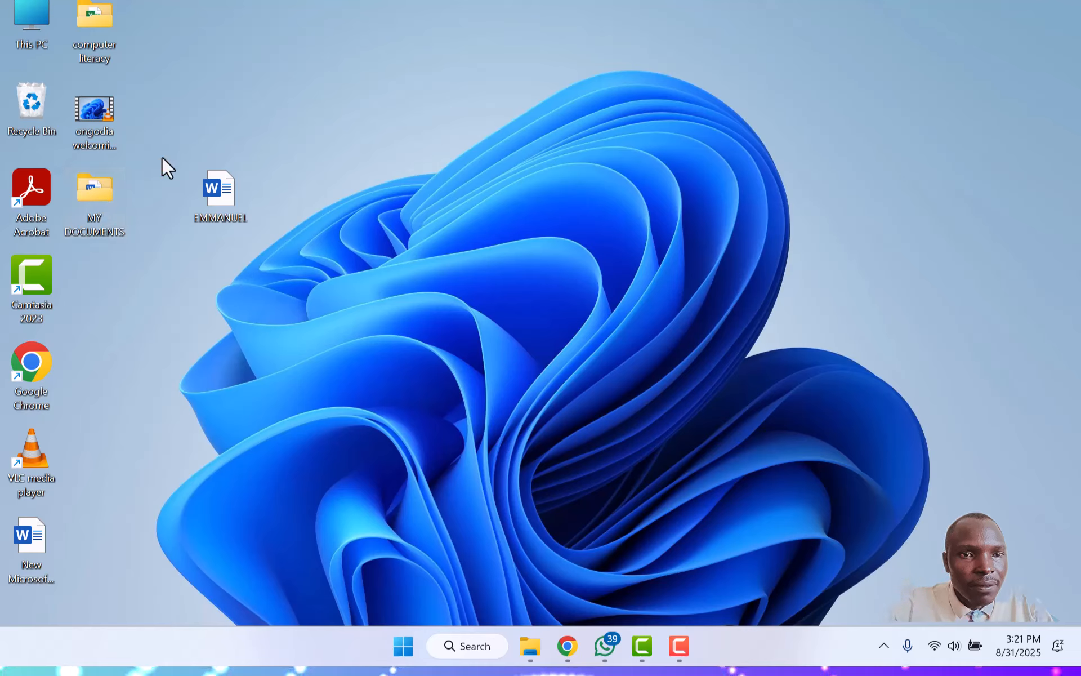
double_click(93, 192)
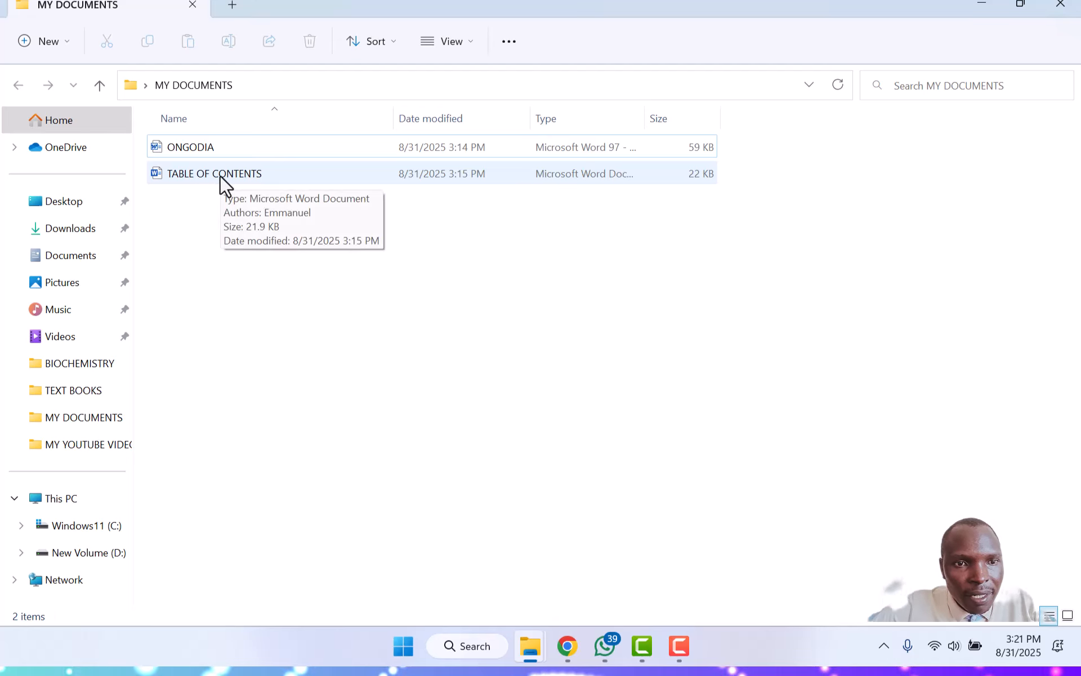
left_click(252, 170)
double_click(252, 169)
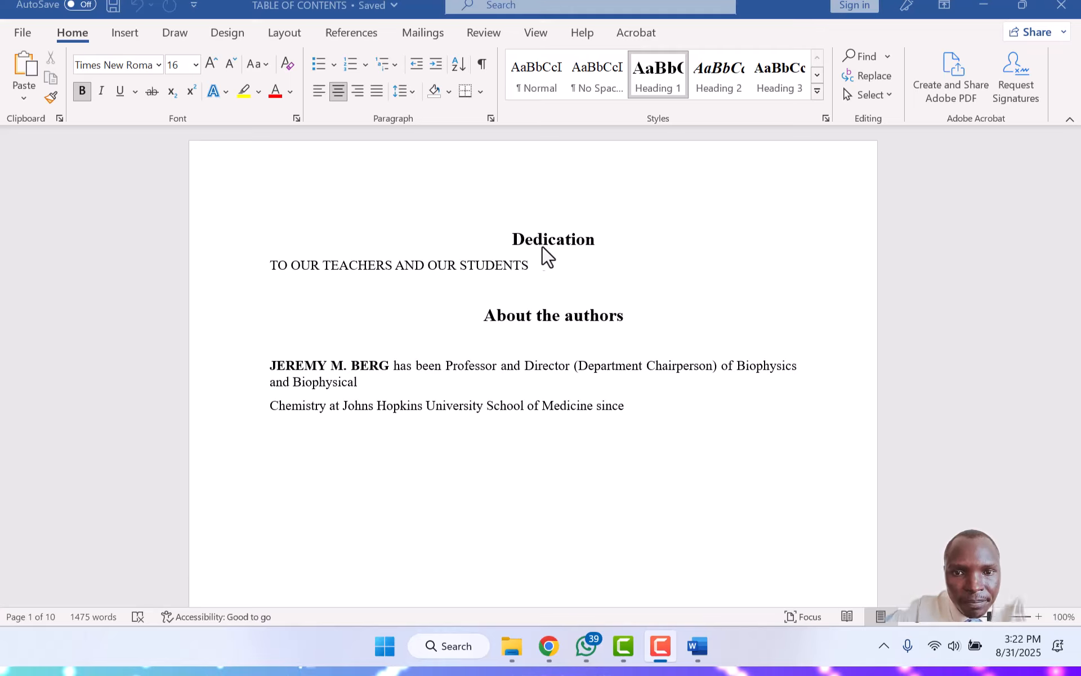
Modify the Heading 1 style to use the Automatic font colour and apply to new documents based on this template
left_click(656, 76)
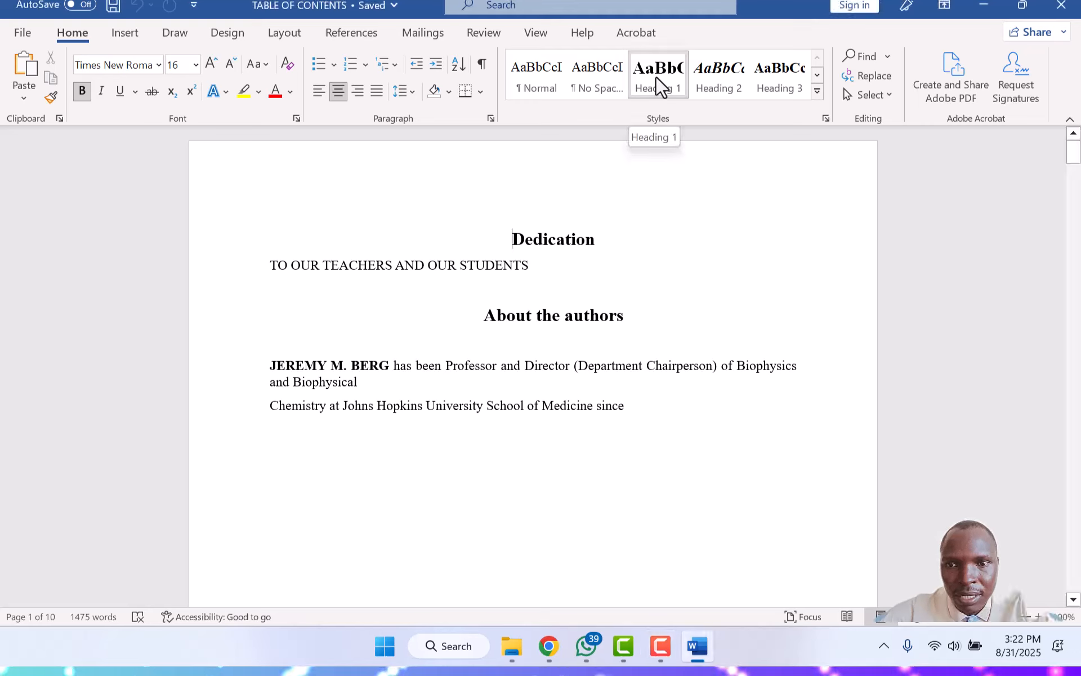
right_click(655, 76)
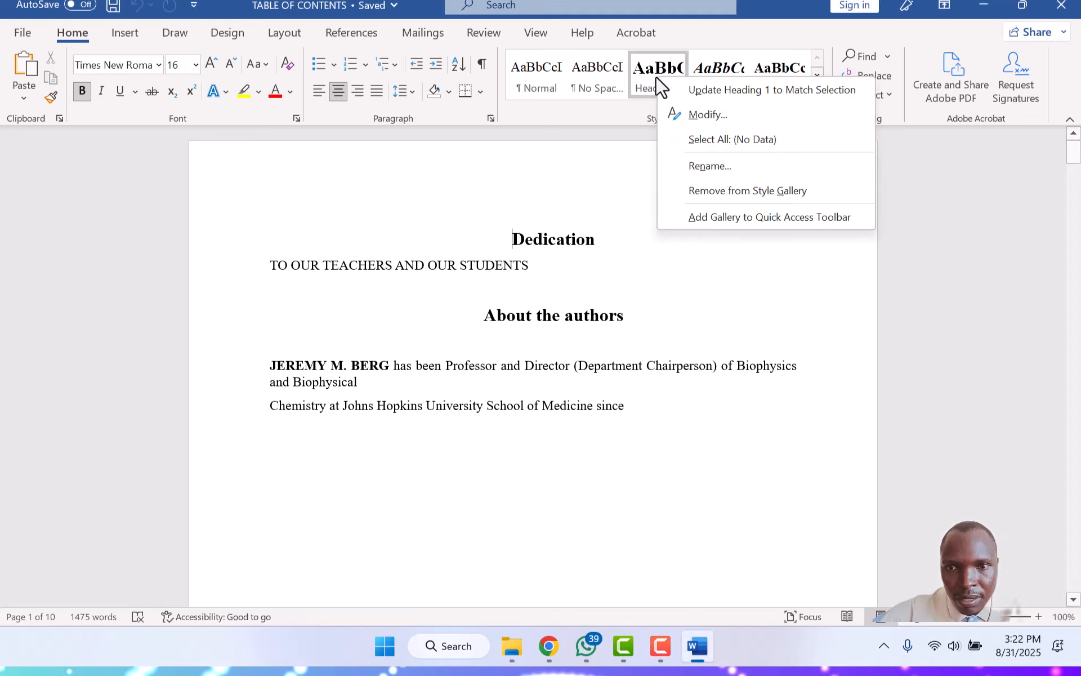
left_click(714, 117)
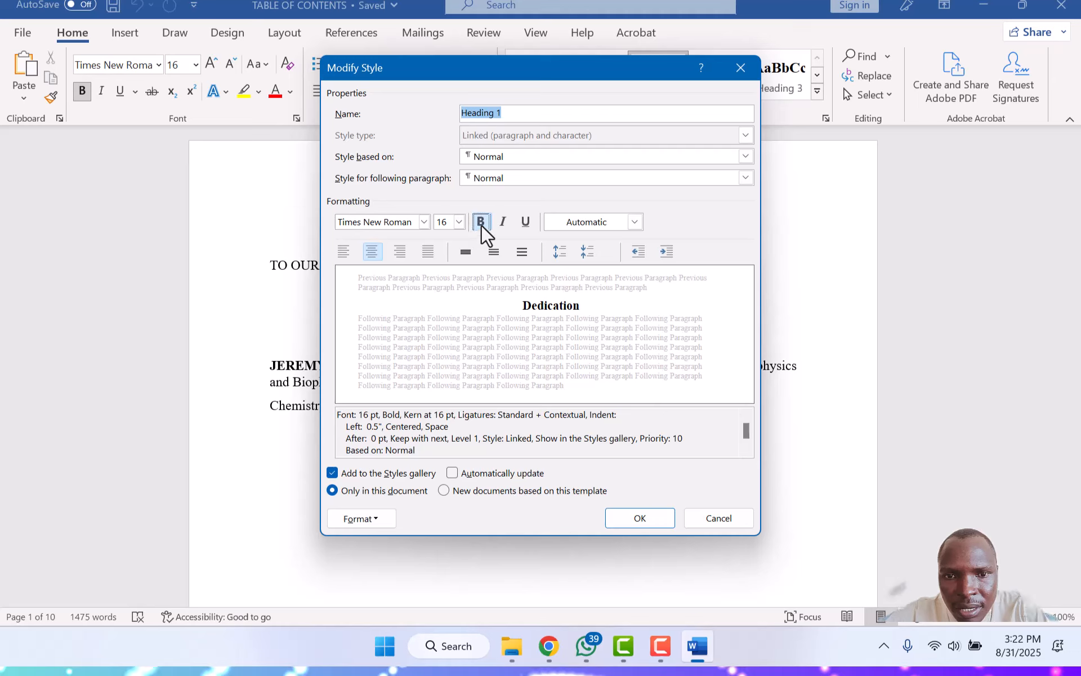
left_click(634, 221)
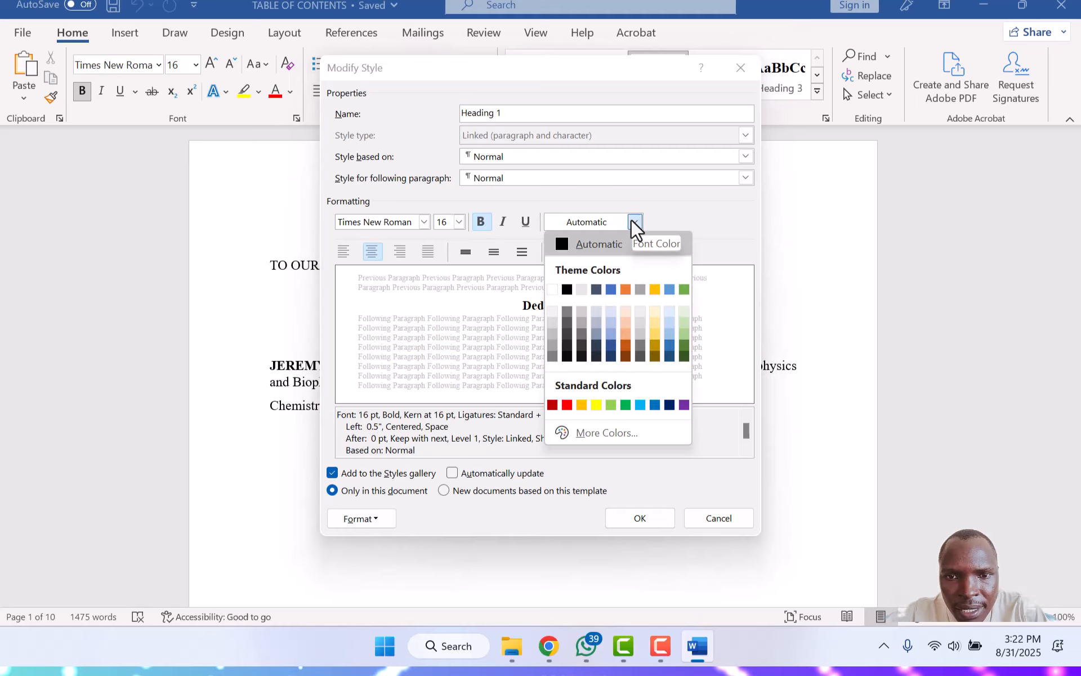
left_click(561, 244)
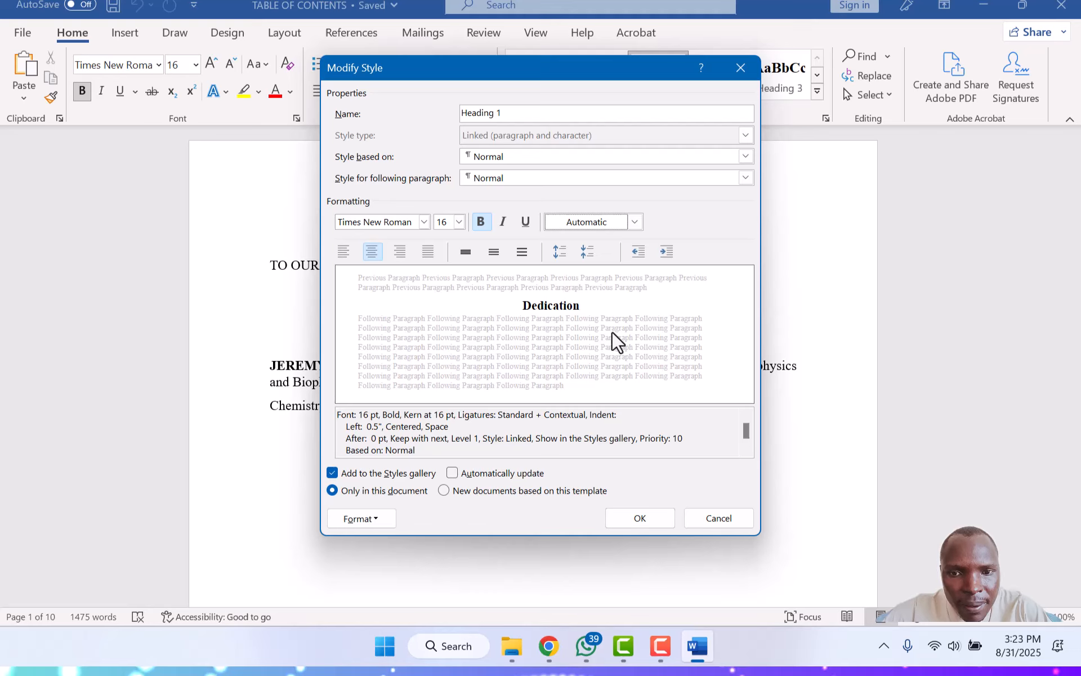
left_click(445, 489)
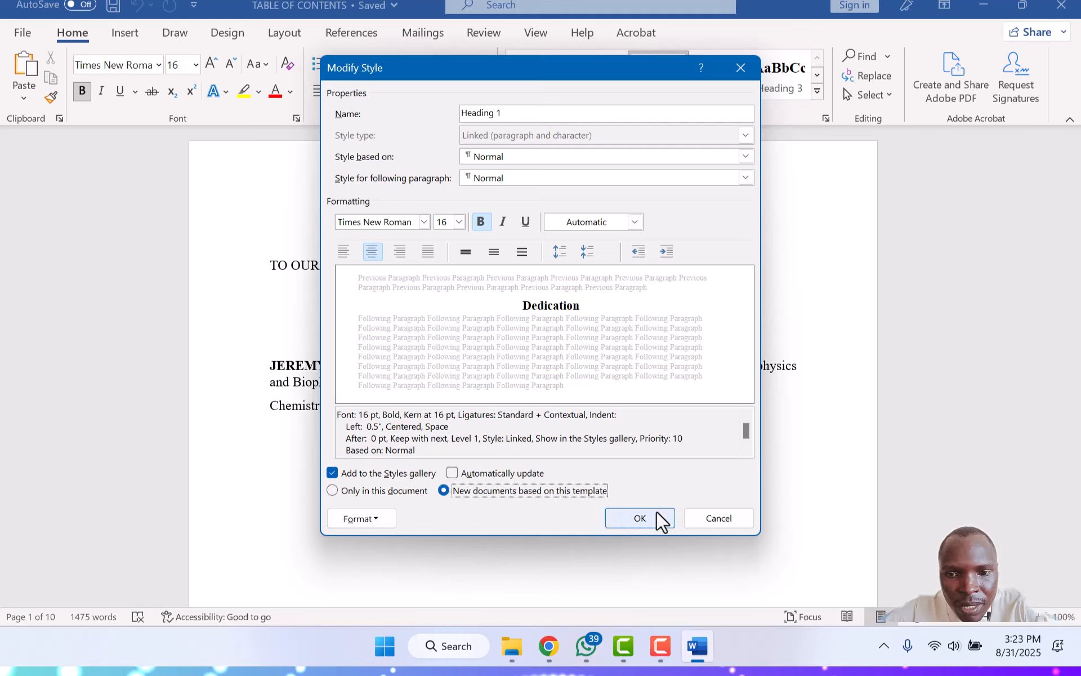
left_click(640, 516)
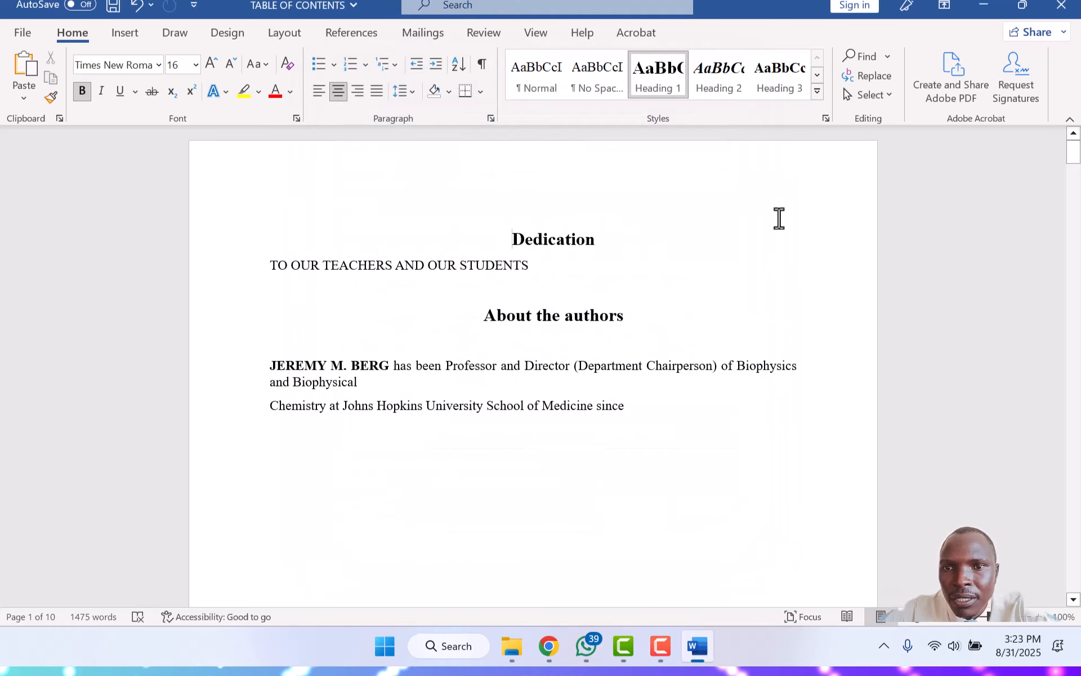
Modify the Heading 2 style so that it applies to new documents based on this template
right_click(710, 65)
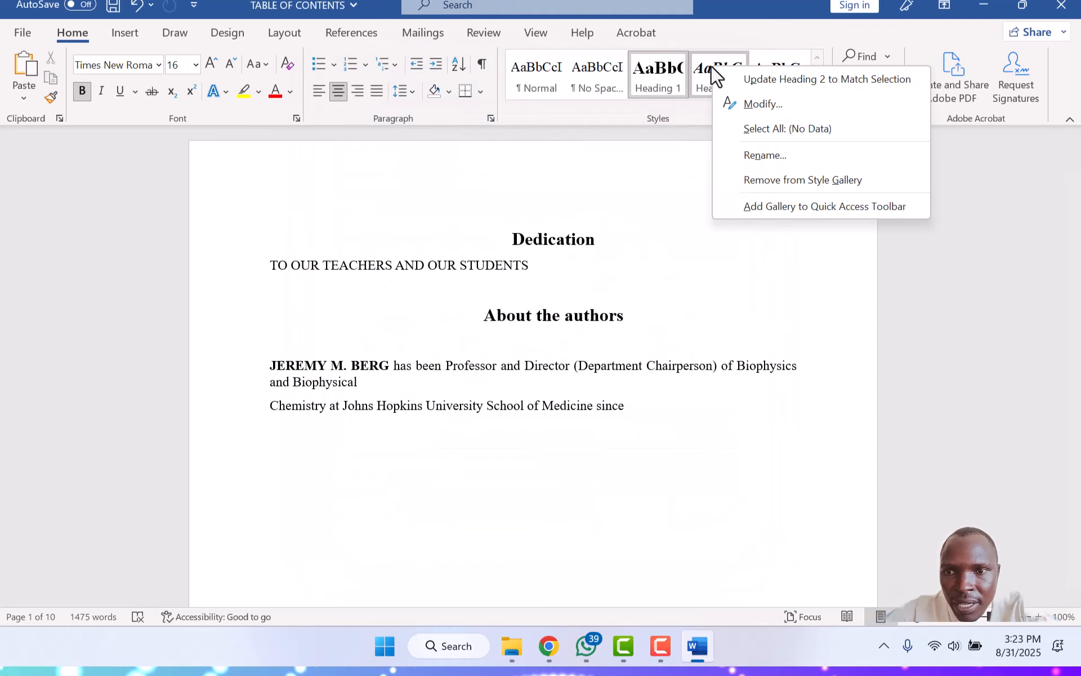
left_click(744, 110)
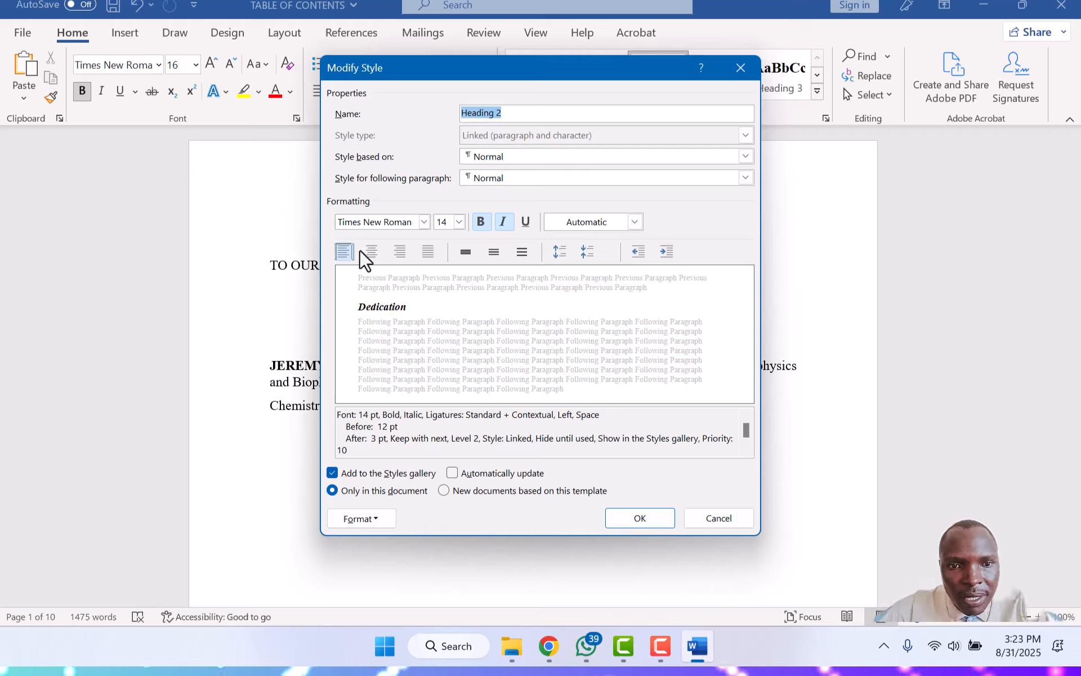
left_click(445, 490)
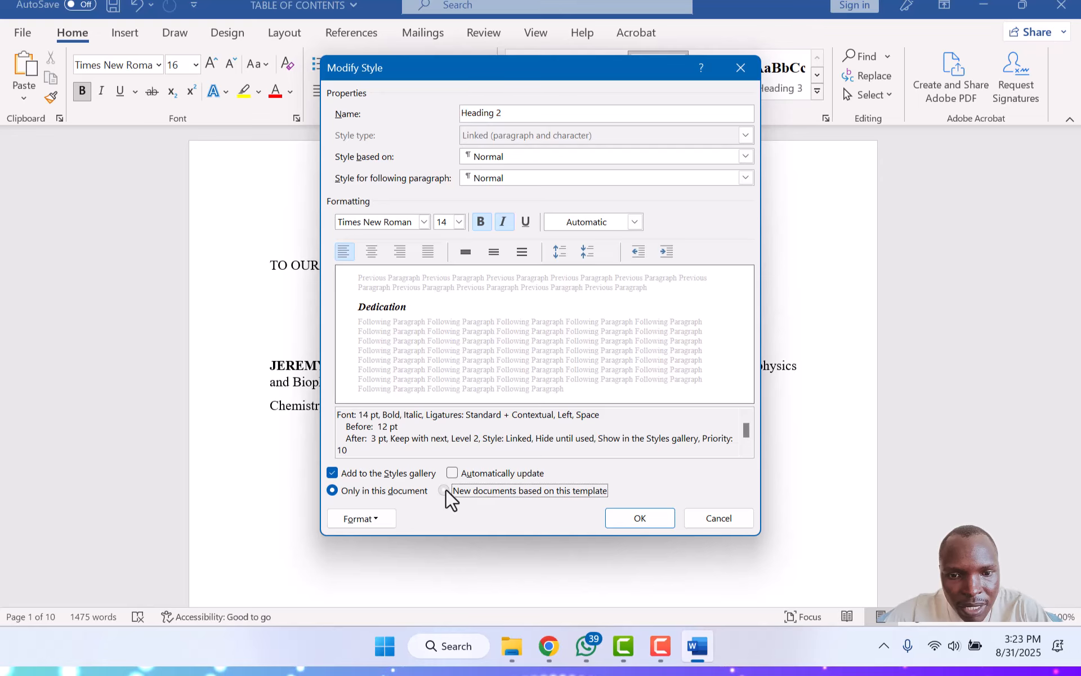
left_click(629, 518)
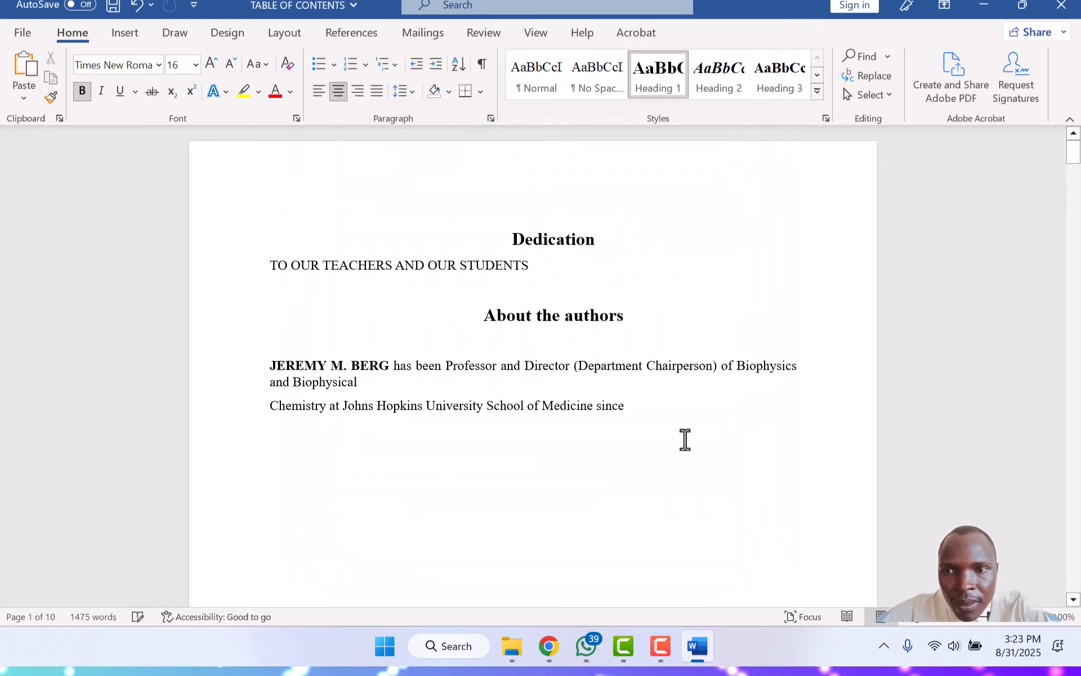
Modify the Heading 3 style so that it applies to new documents based on this template
right_click(781, 85)
left_click(844, 123)
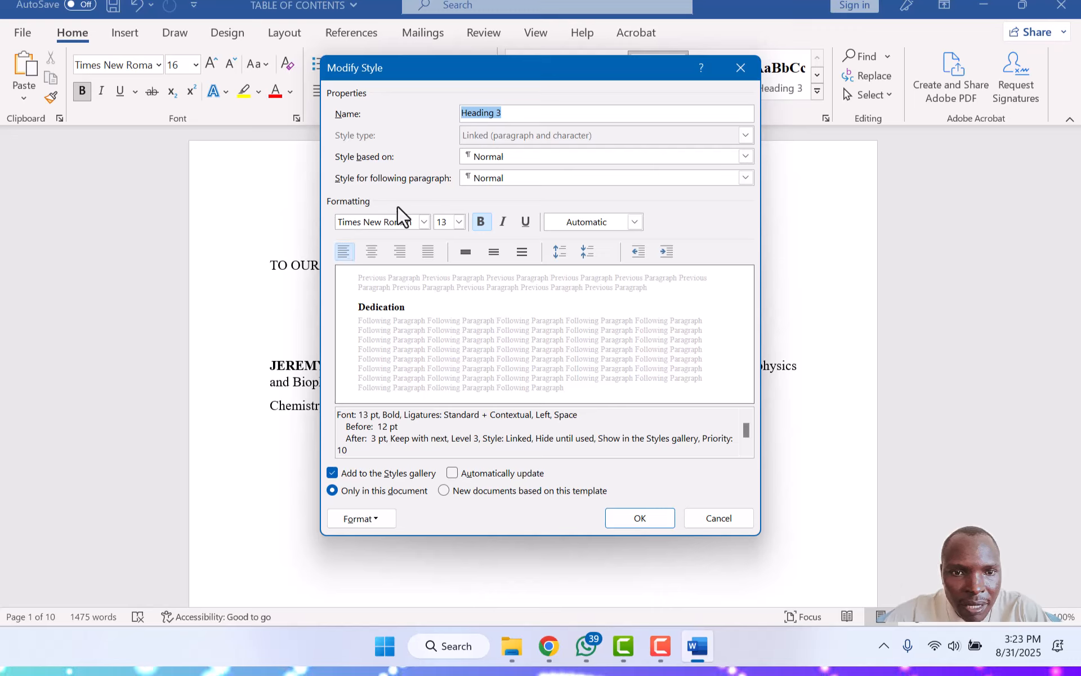
left_click(443, 490)
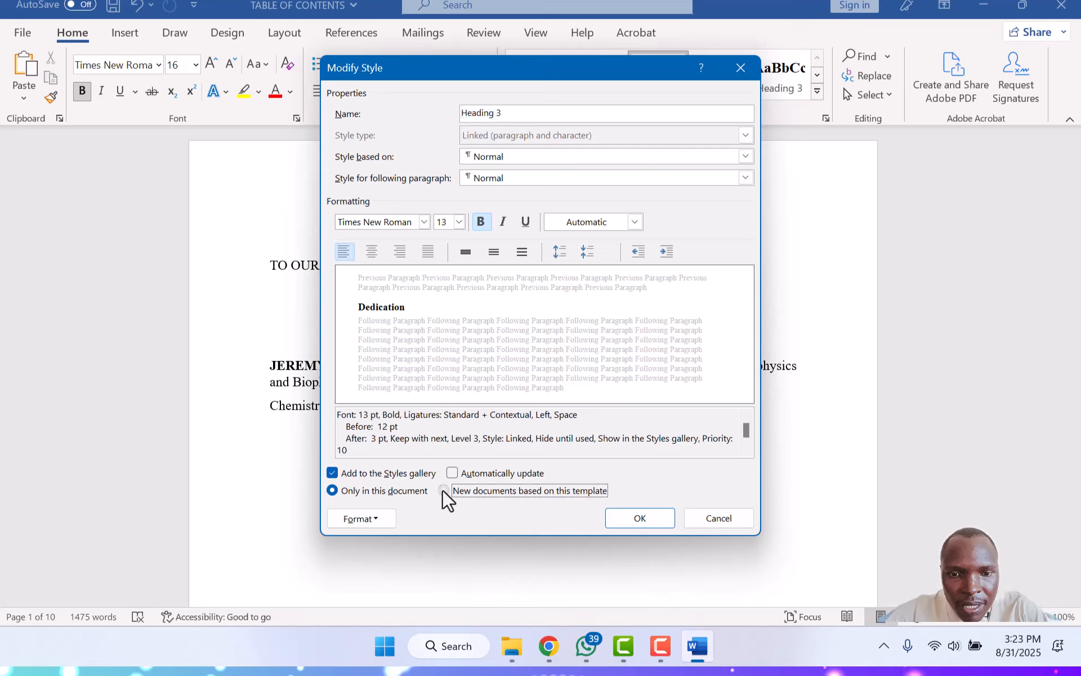
left_click(641, 519)
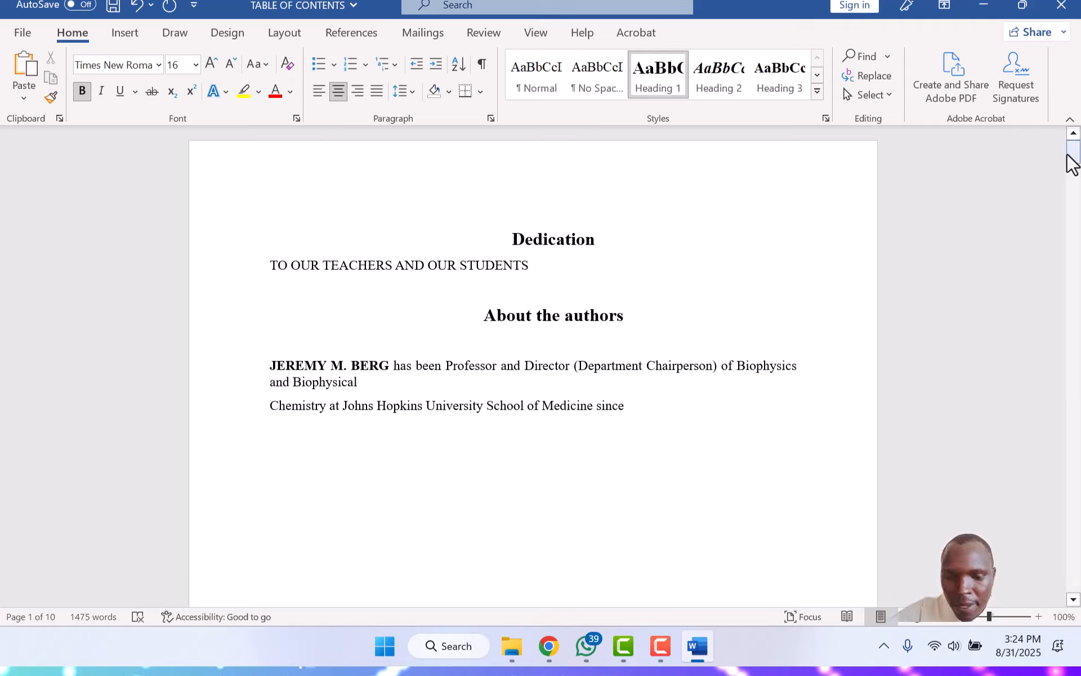
Look over the existing headings and reset the entire document's text to the Normal style
left_click_drag(1067, 155, 1069, 205)
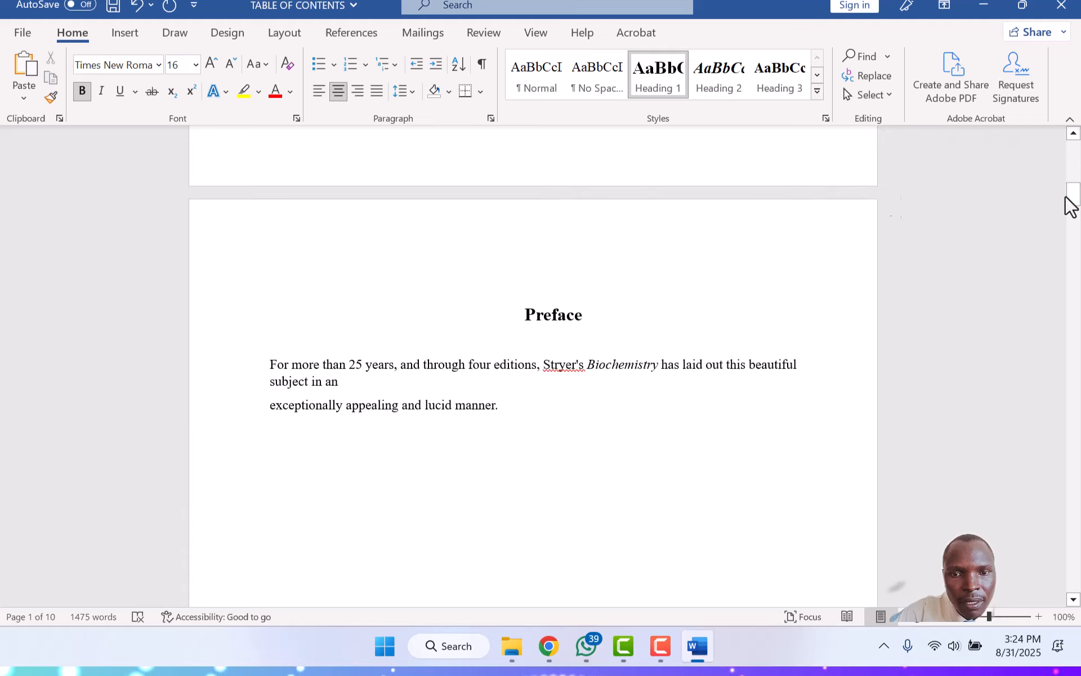
left_click(565, 317)
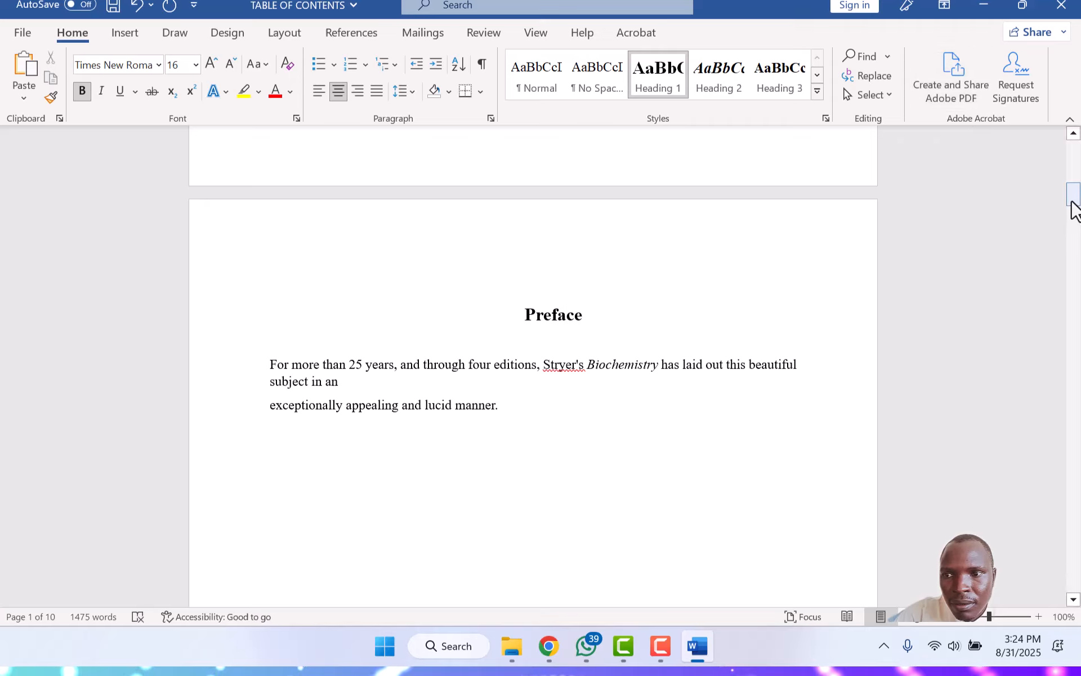
left_click_drag(1073, 207, 1073, 247)
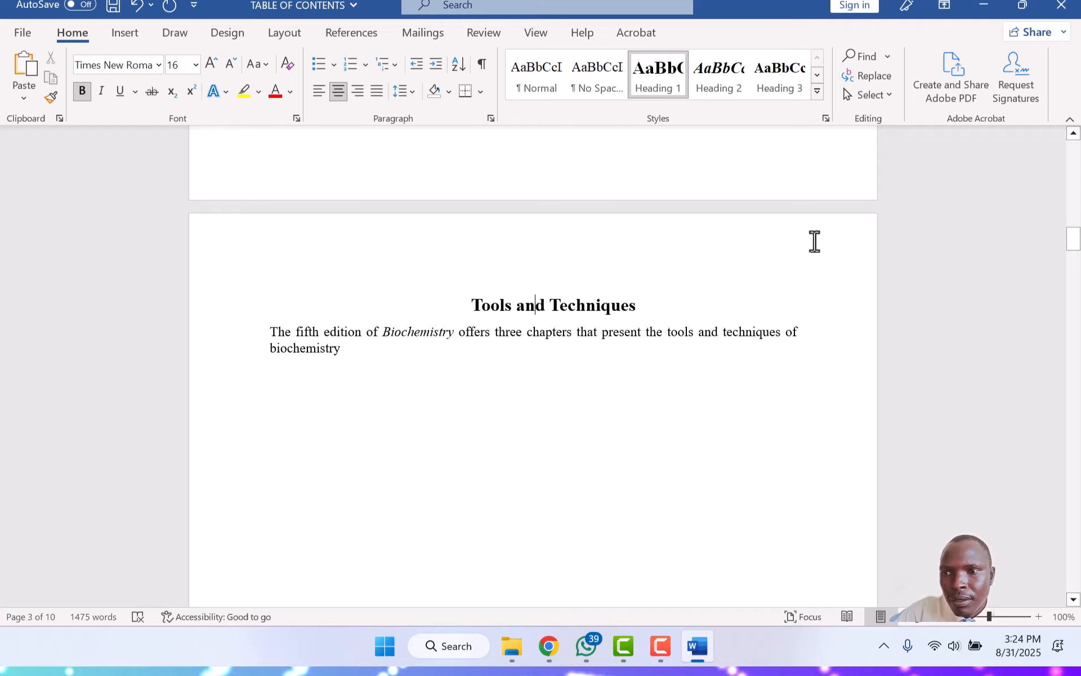
left_click_drag(1069, 243, 1049, 140)
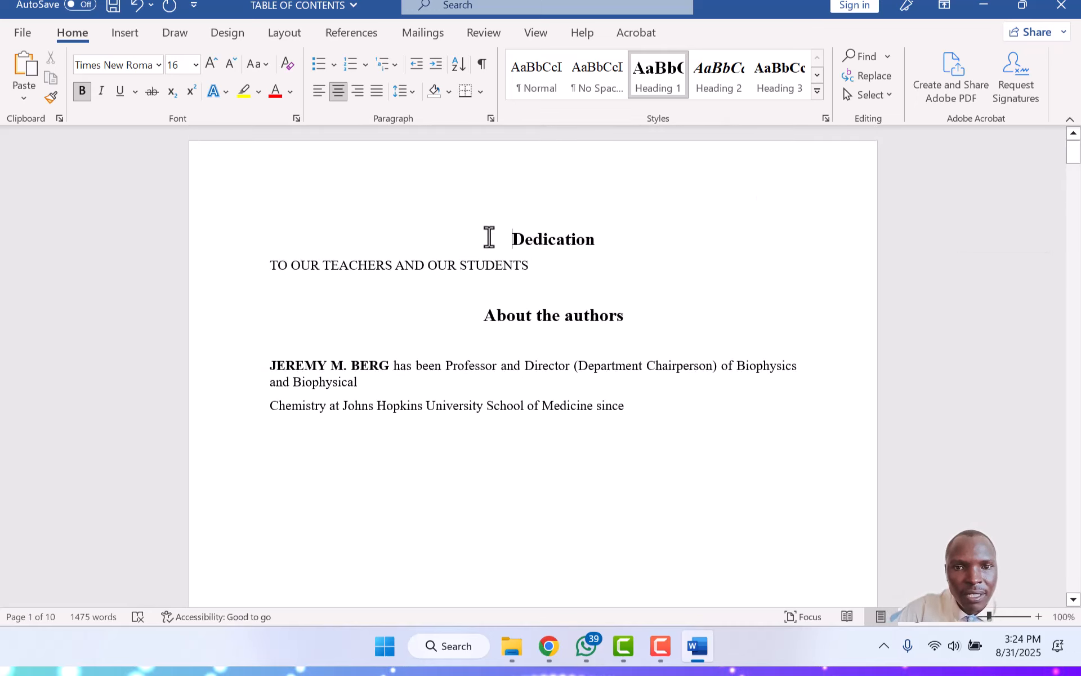
key("ctrl+a")
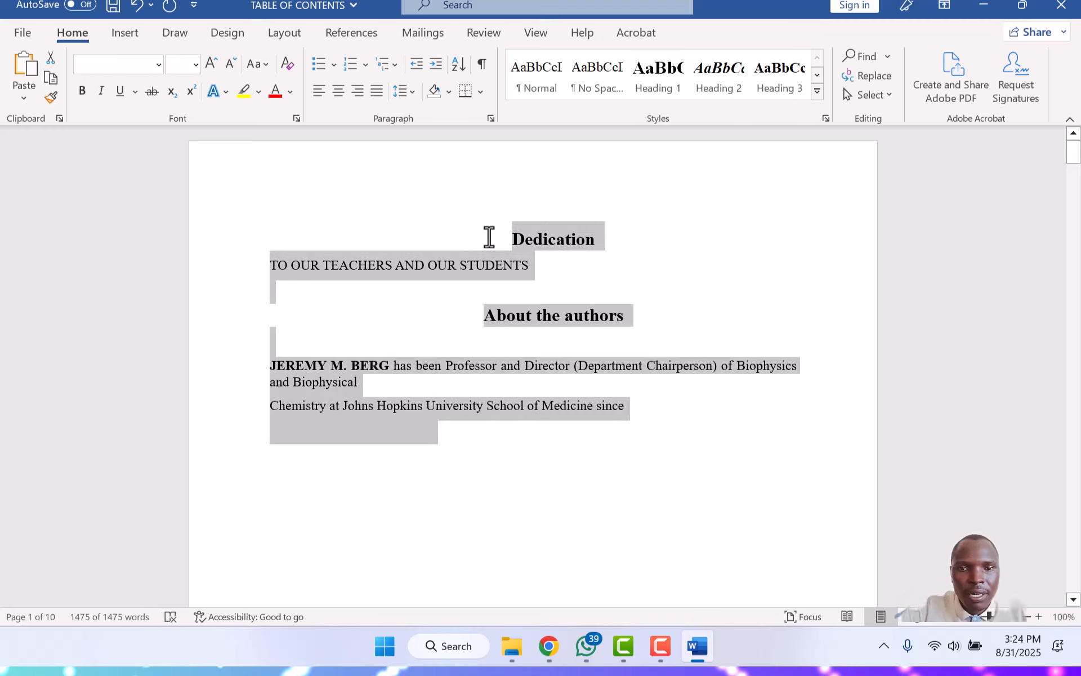
left_click(546, 78)
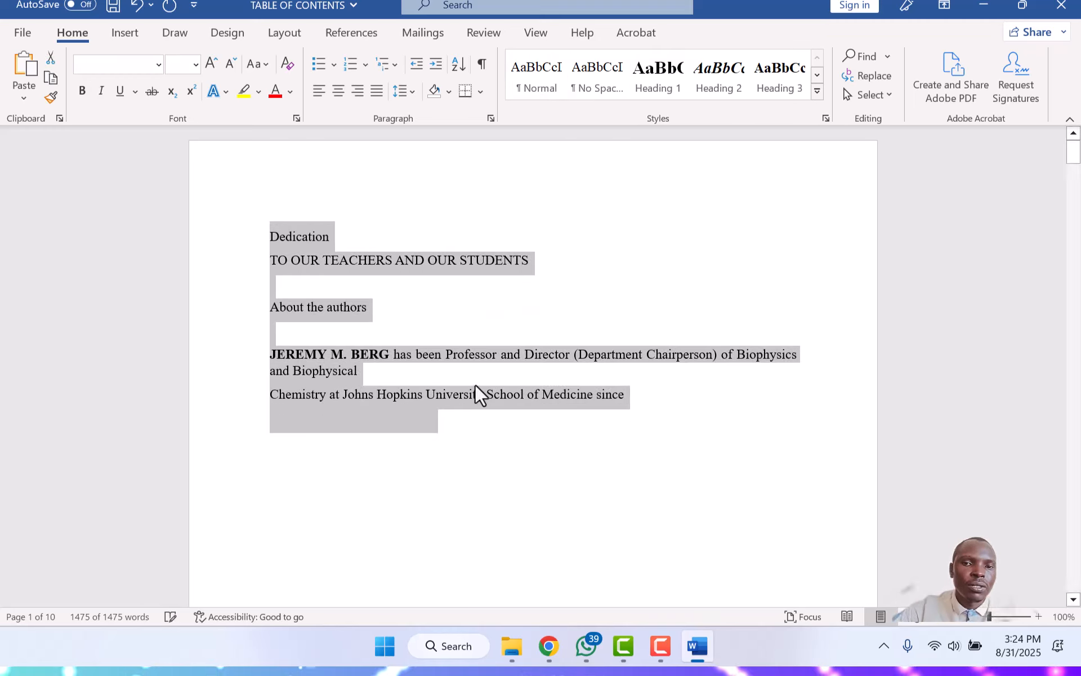
left_click(598, 270)
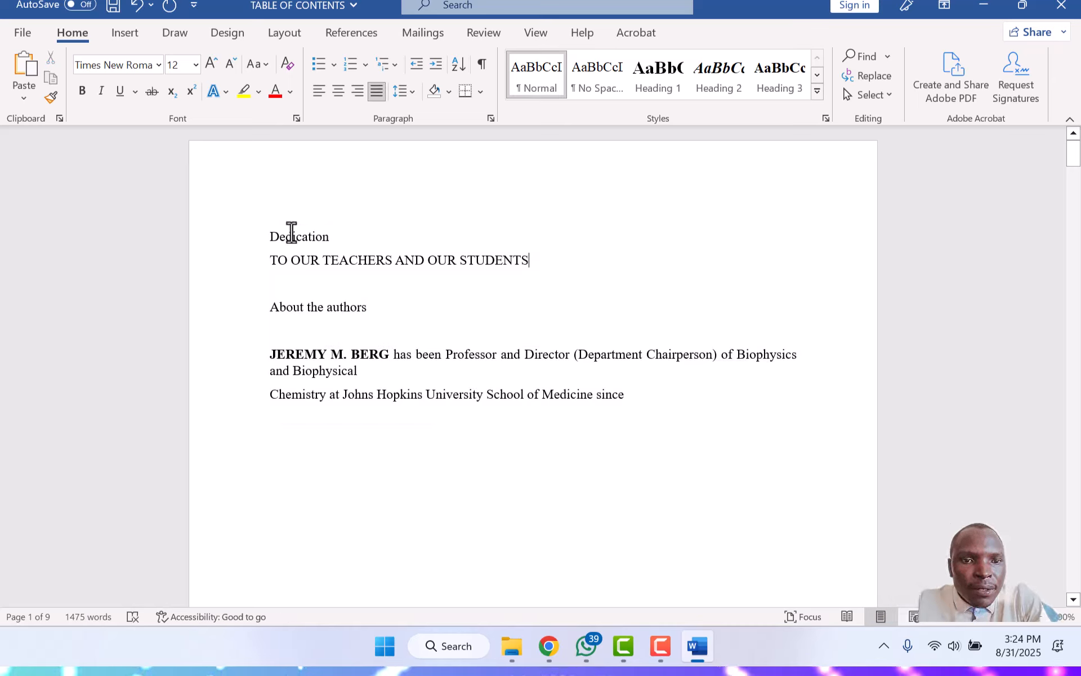
Apply the Heading 1 style to the "Dedication" and "About the authors" titles on the first page
left_click(663, 77)
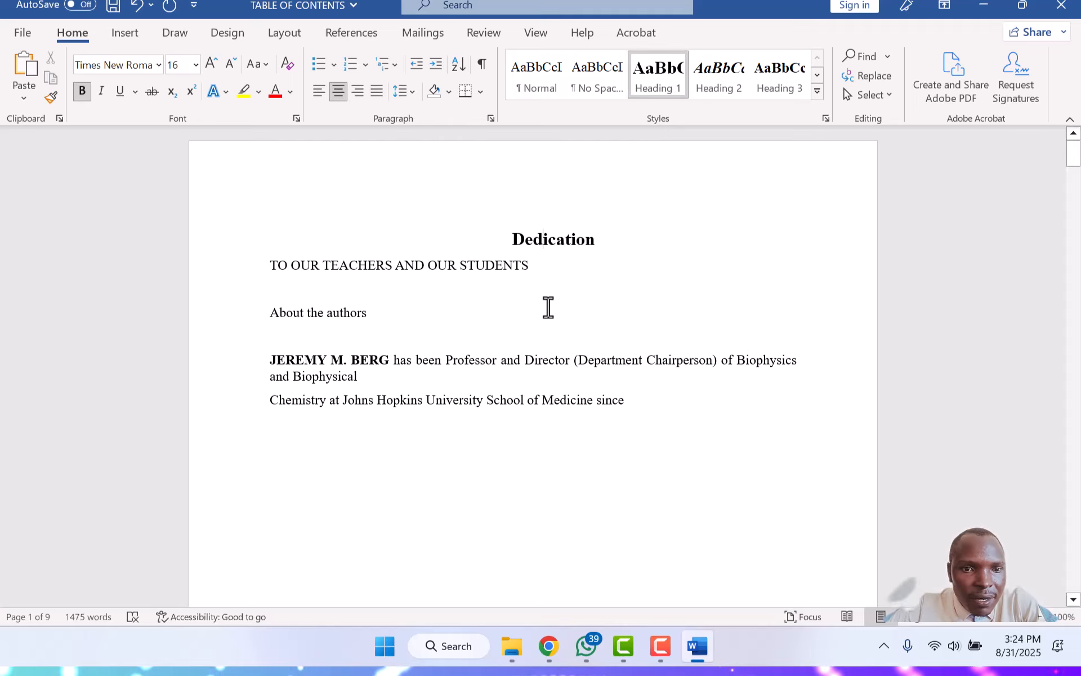
left_click(330, 312)
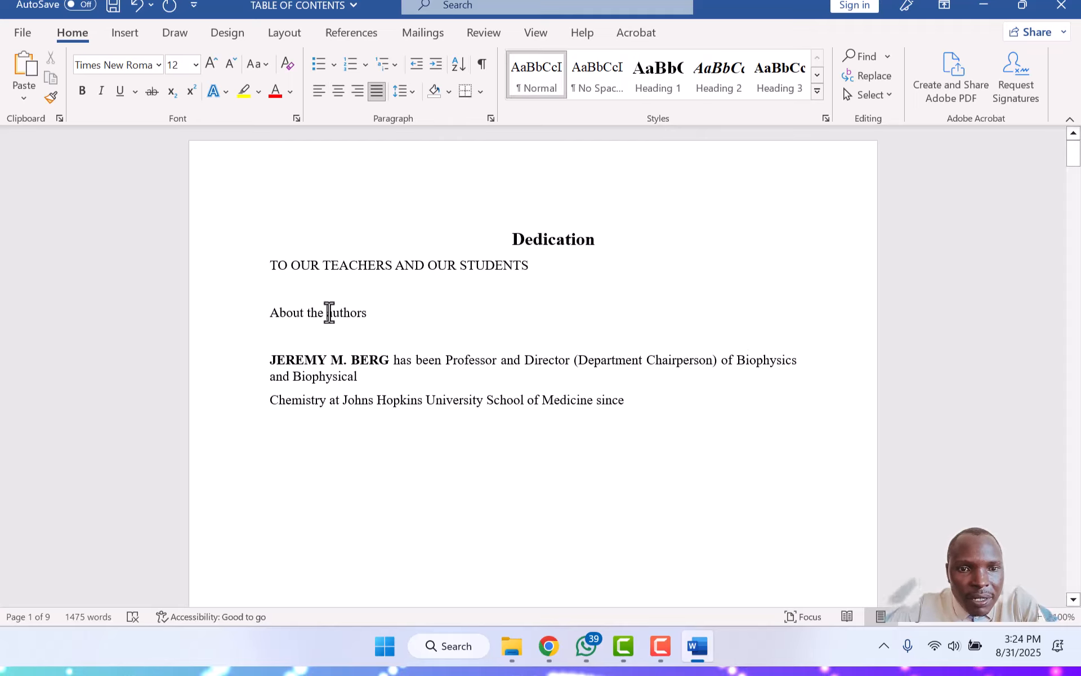
left_click(663, 83)
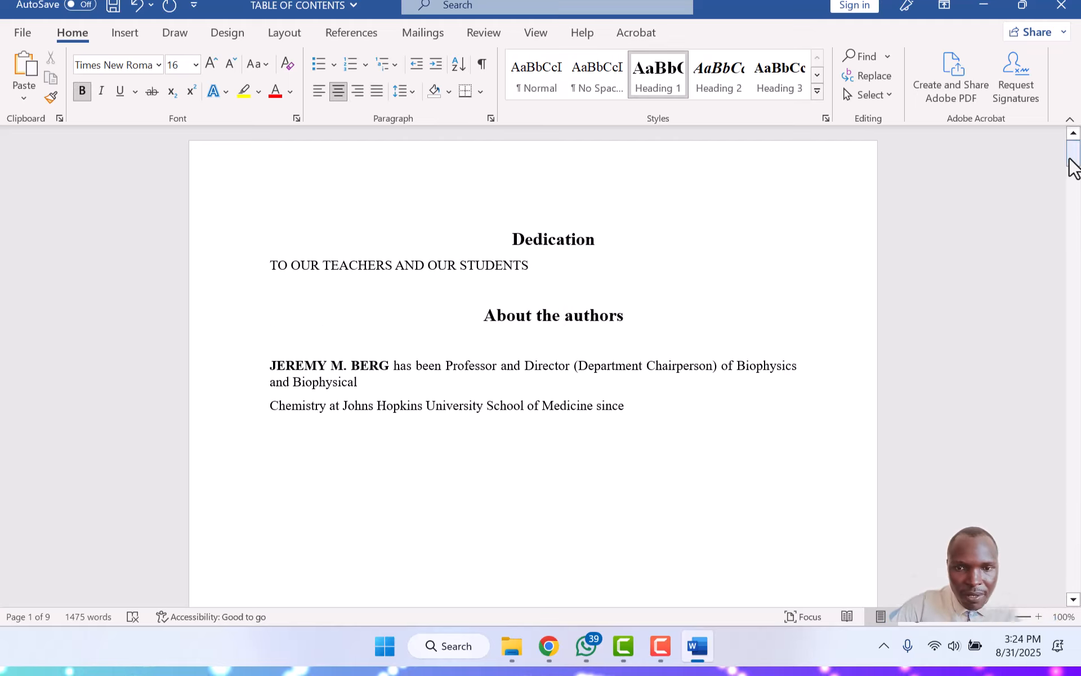
Apply the Heading 1 style to the "Preface" title on page 2 and the "Tools and Techniques" title on page 3
left_click_drag(1069, 159, 1073, 213)
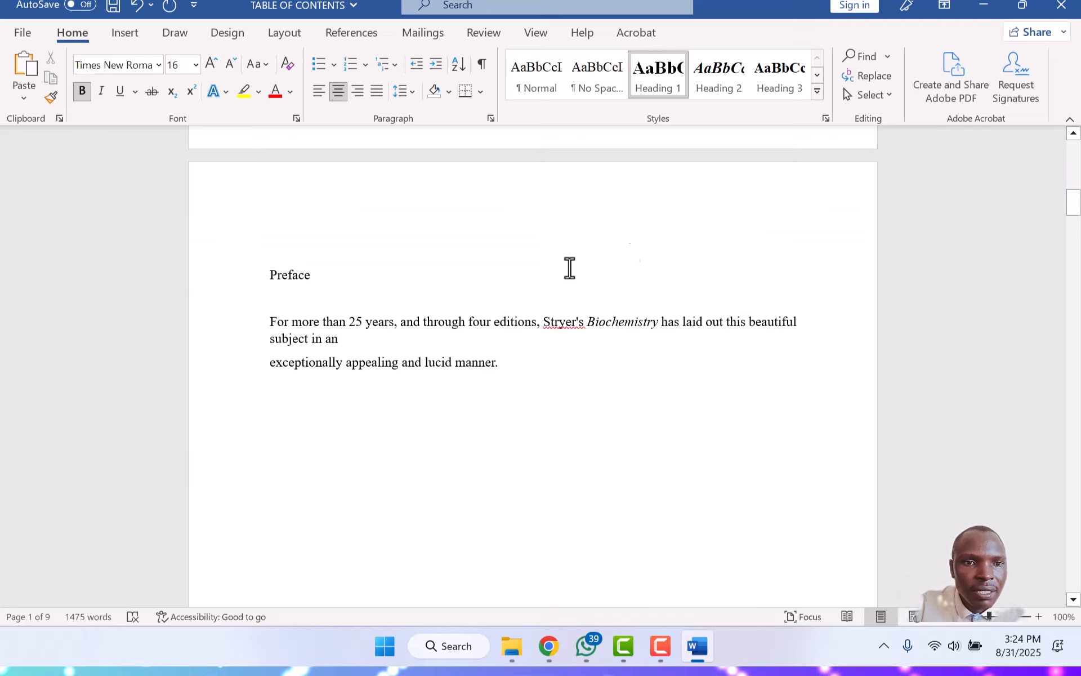
left_click(286, 278)
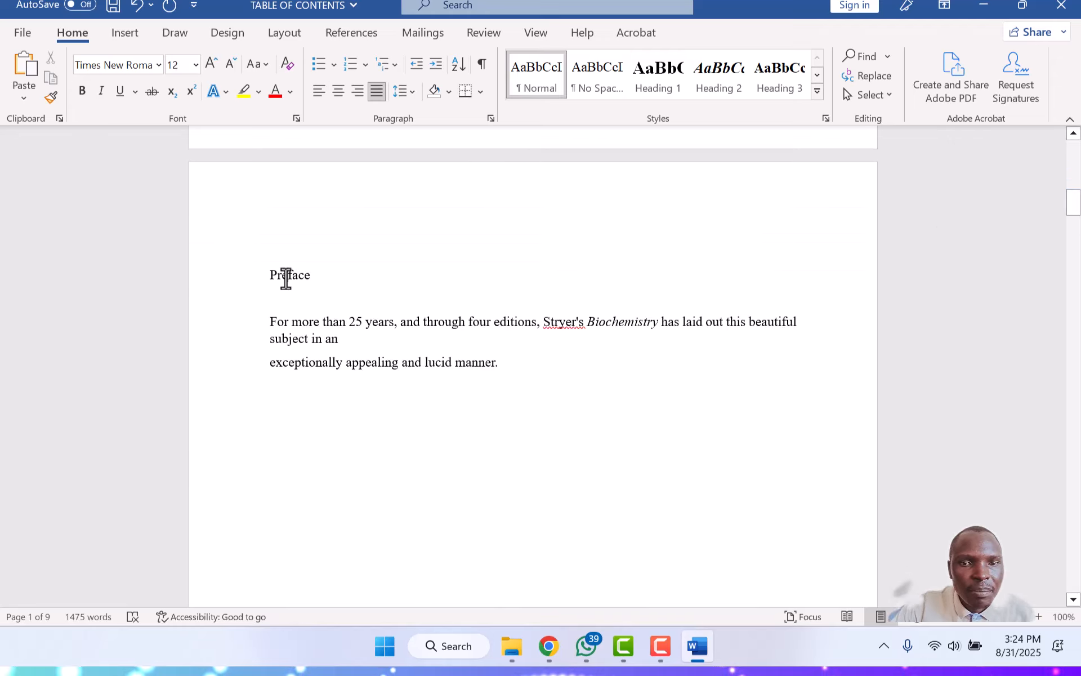
left_click(662, 79)
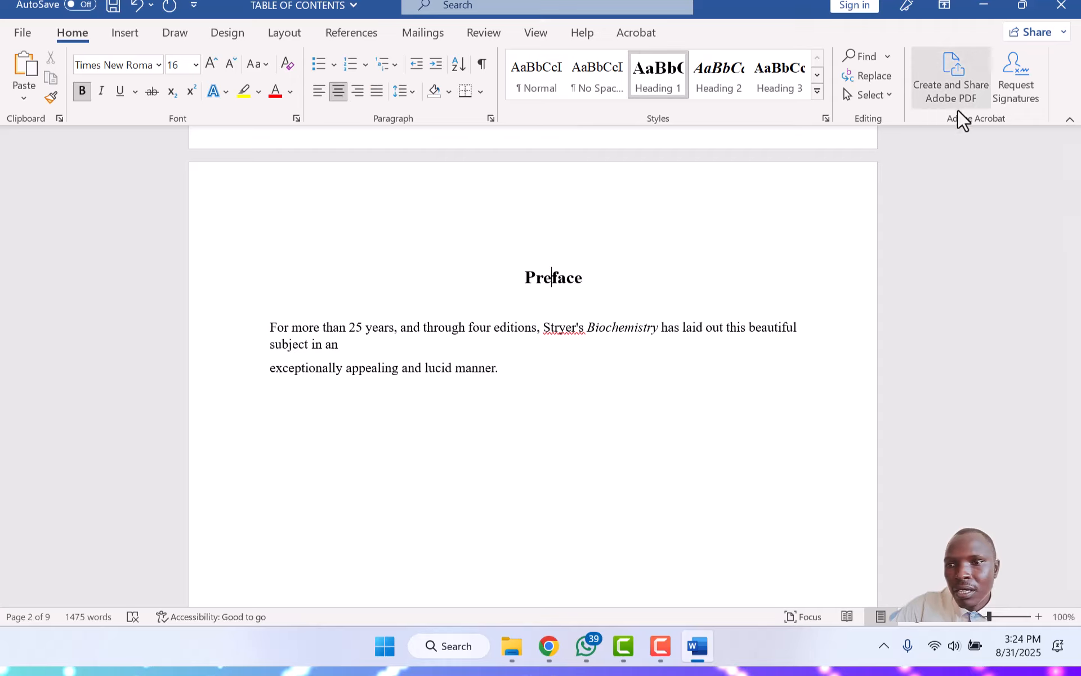
left_click_drag(1066, 204, 1076, 264)
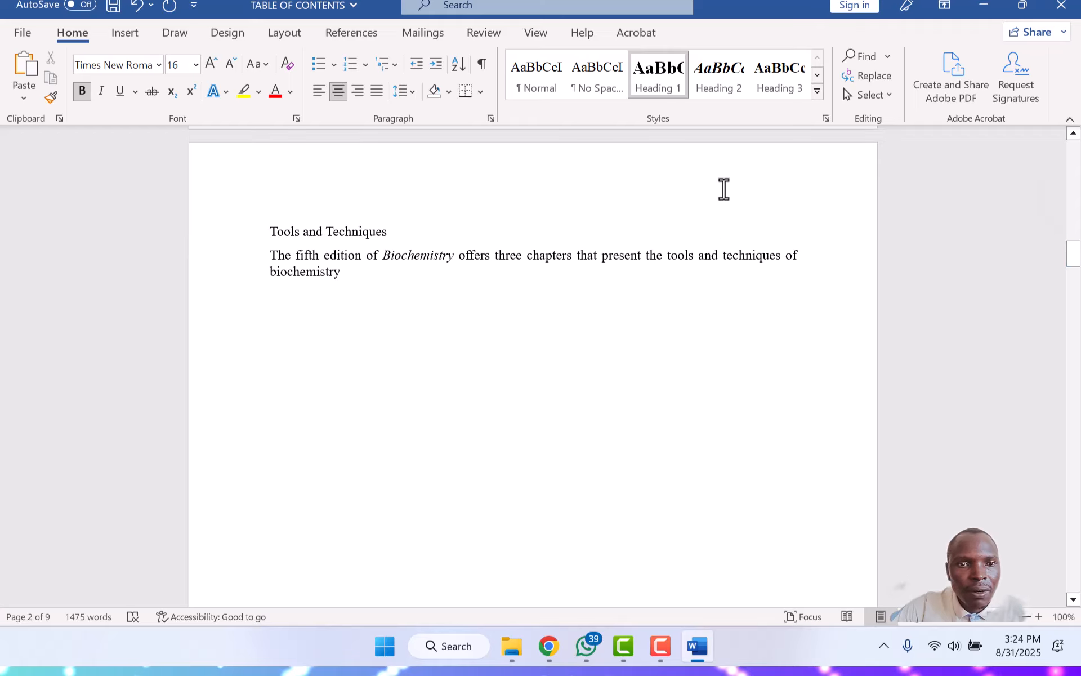
left_click(326, 233)
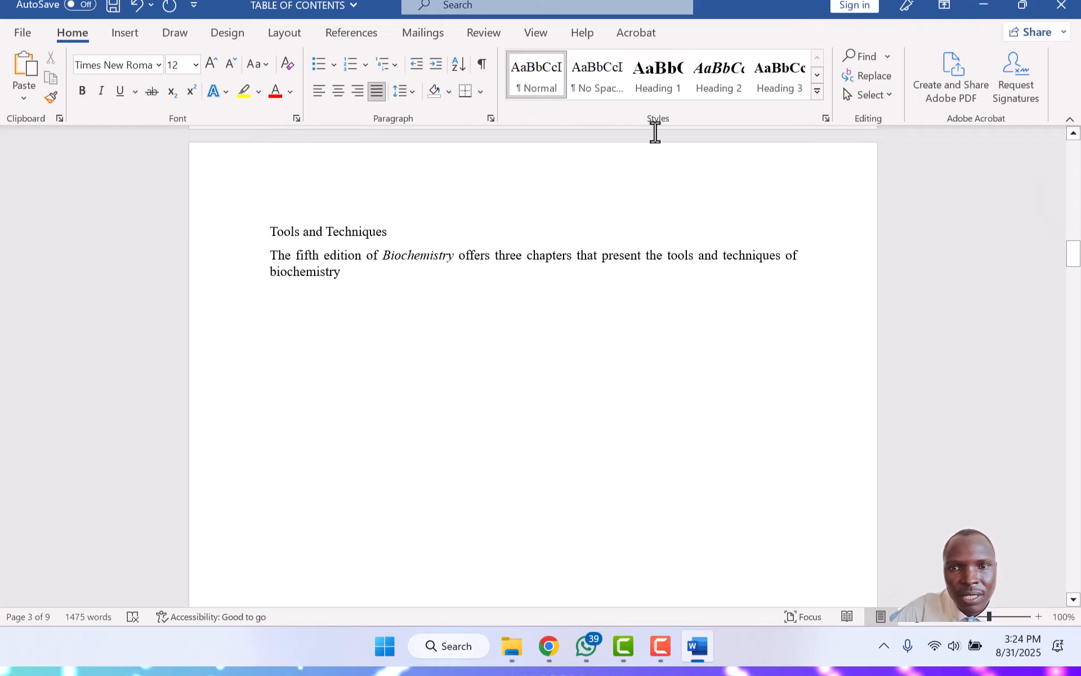
left_click(659, 86)
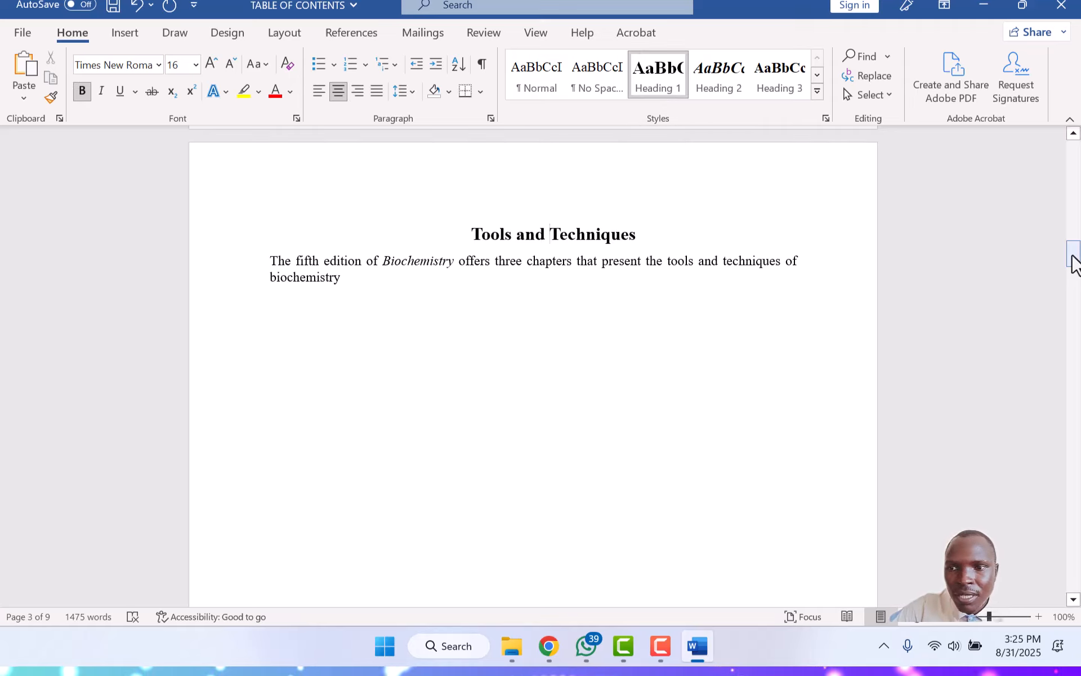
Apply the Heading 1 style to the "Molecular Evolution" title on page 4
left_click_drag(1072, 256, 1072, 307)
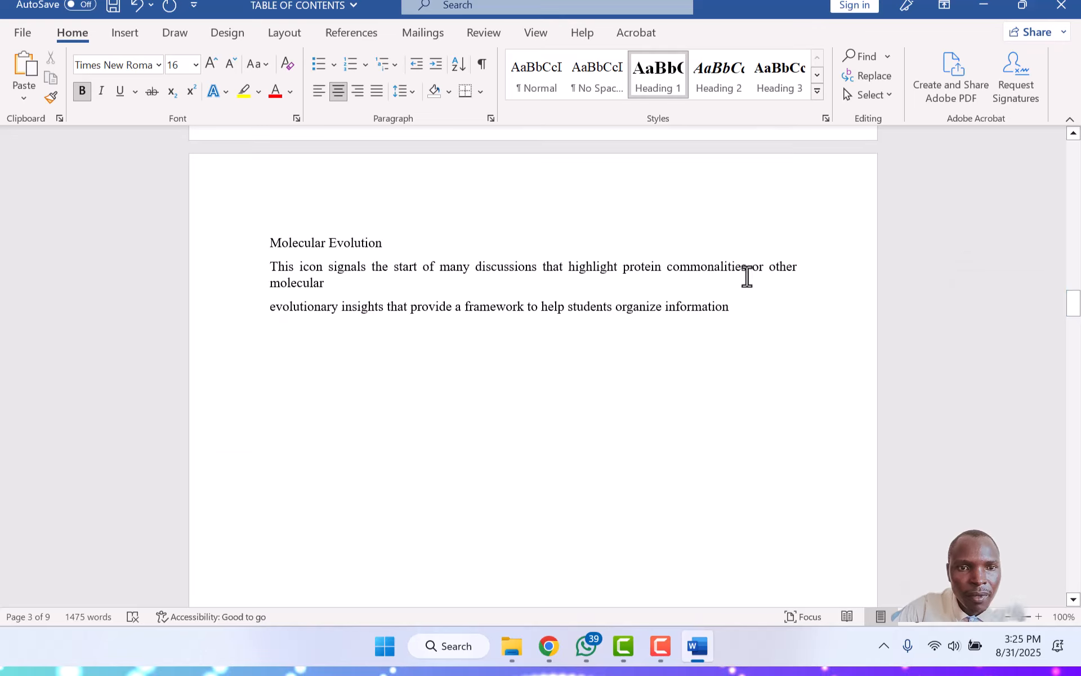
left_click(348, 245)
left_click(670, 78)
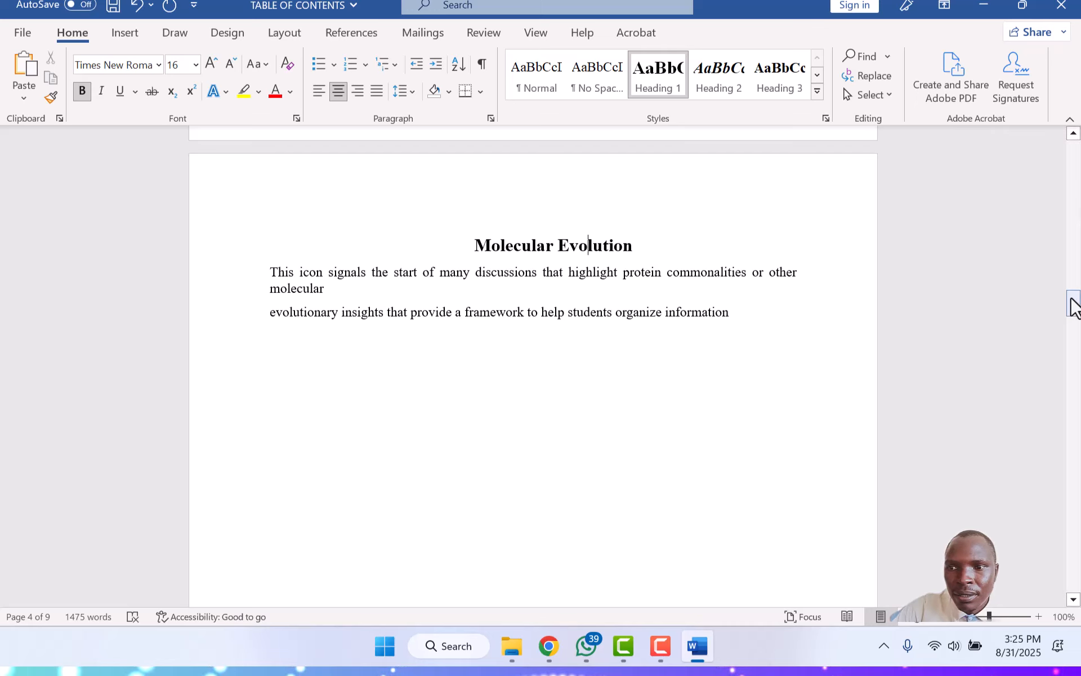
Apply the Heading 1 style to the "CHAPTER ONE" and "The Molecular Design of Life" titles
left_click_drag(1073, 304, 1068, 357)
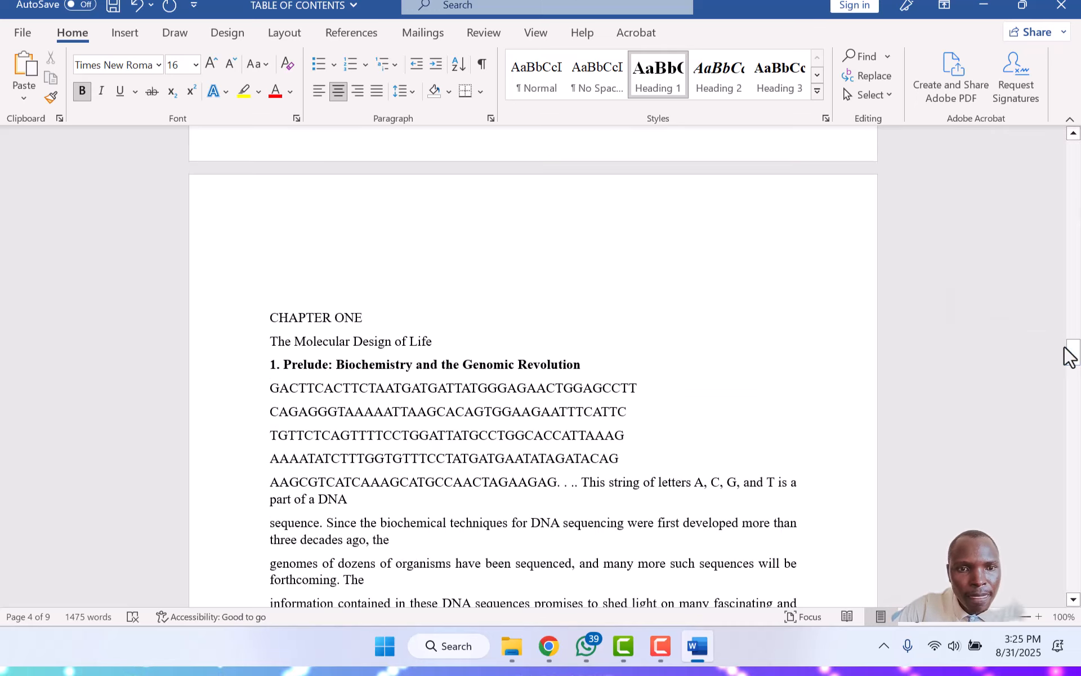
left_click(316, 320)
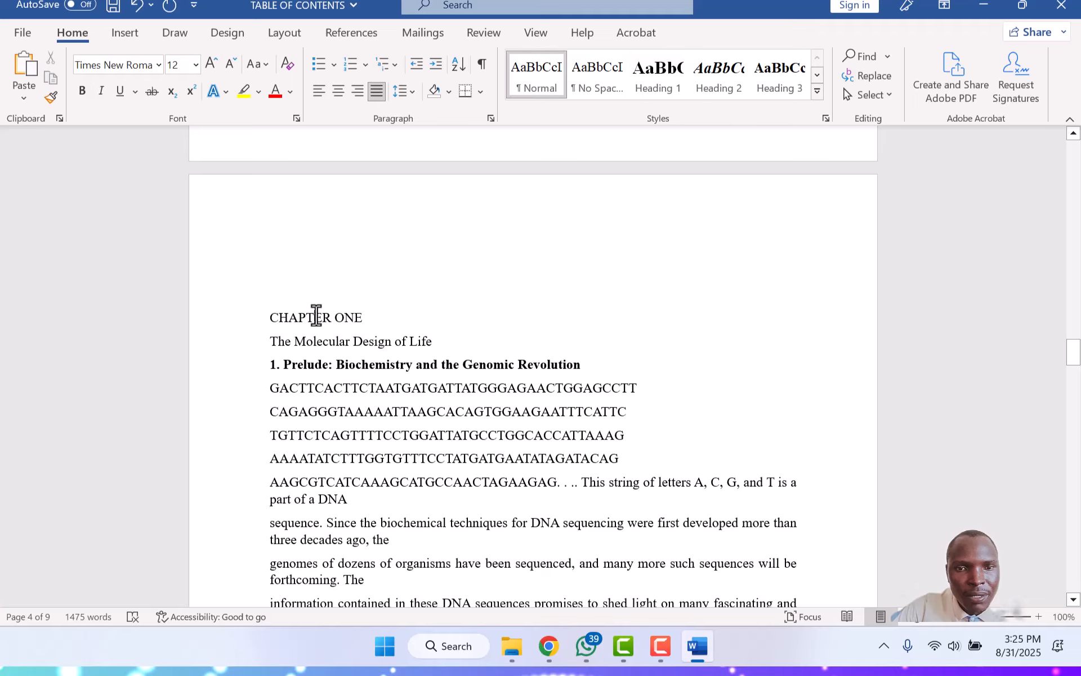
left_click(654, 82)
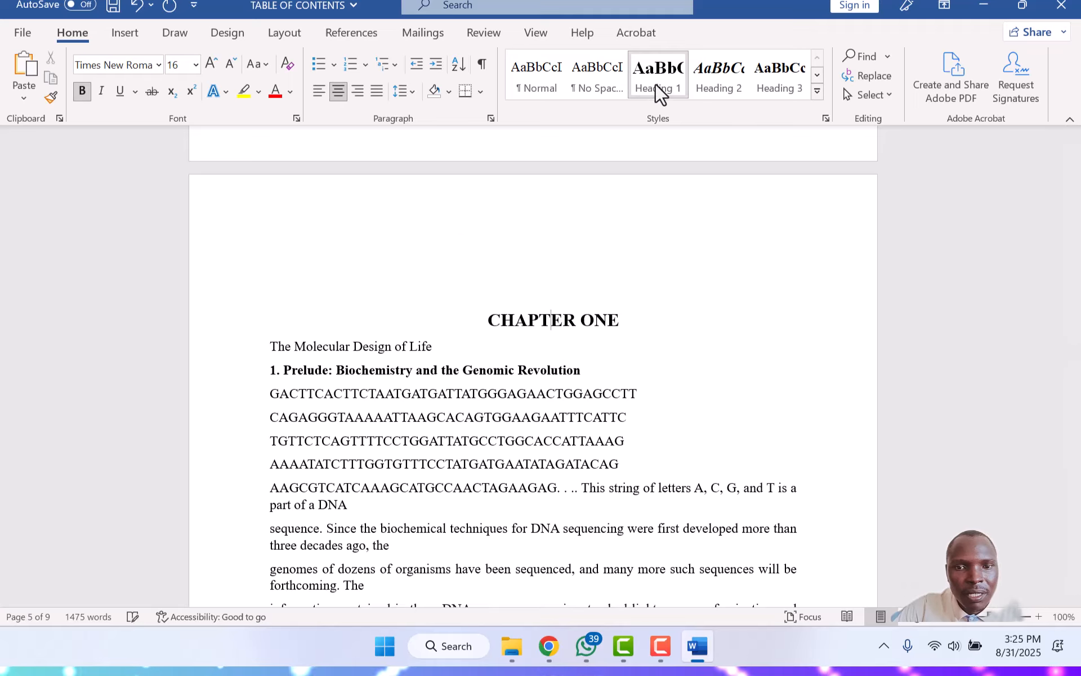
left_click(350, 345)
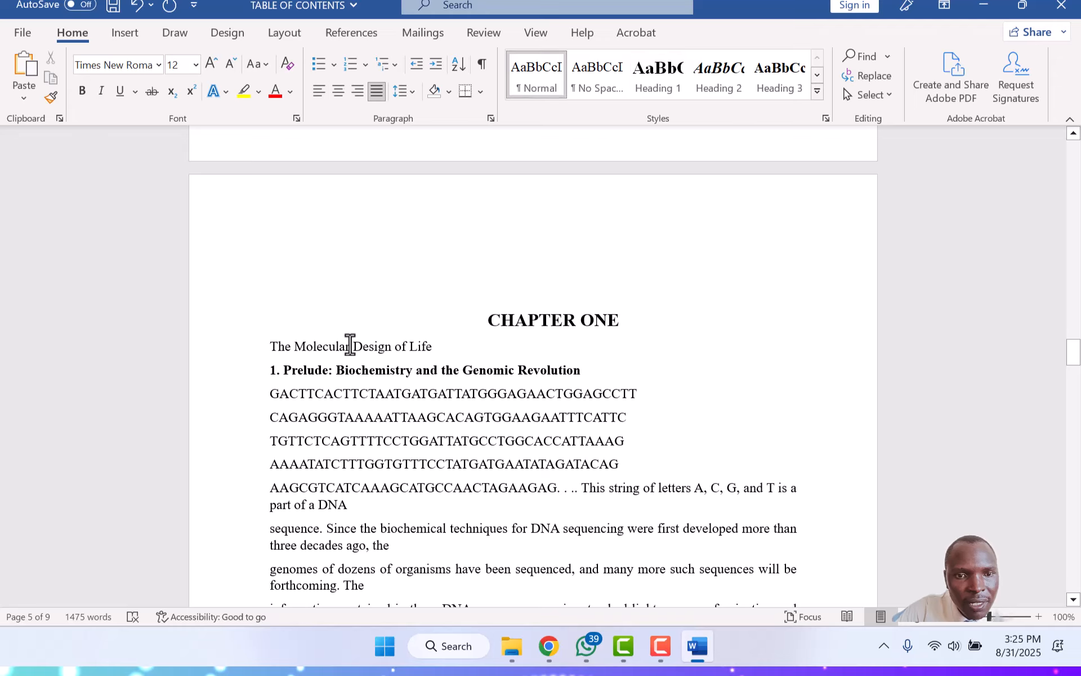
left_click(659, 83)
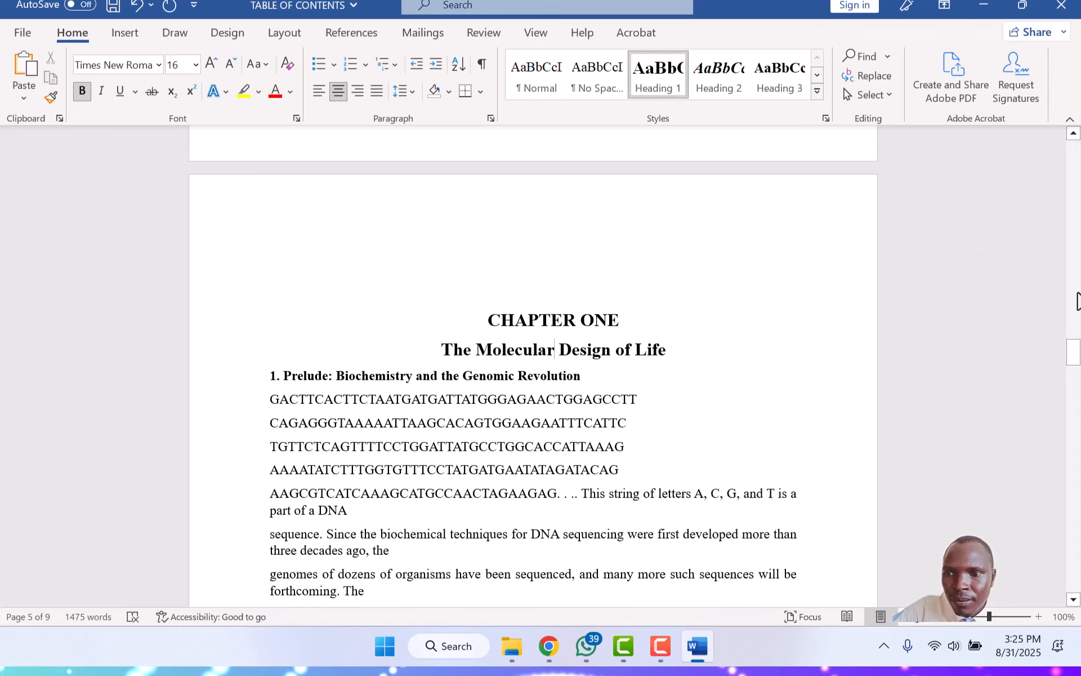
Apply Heading 2 to "1.1. DNA Illustrates the Relation between Form and Function" and Heading 3 to "1.1.1. DNA Is Constructed from Four Building Blocks"
left_click_drag(1073, 354, 1072, 425)
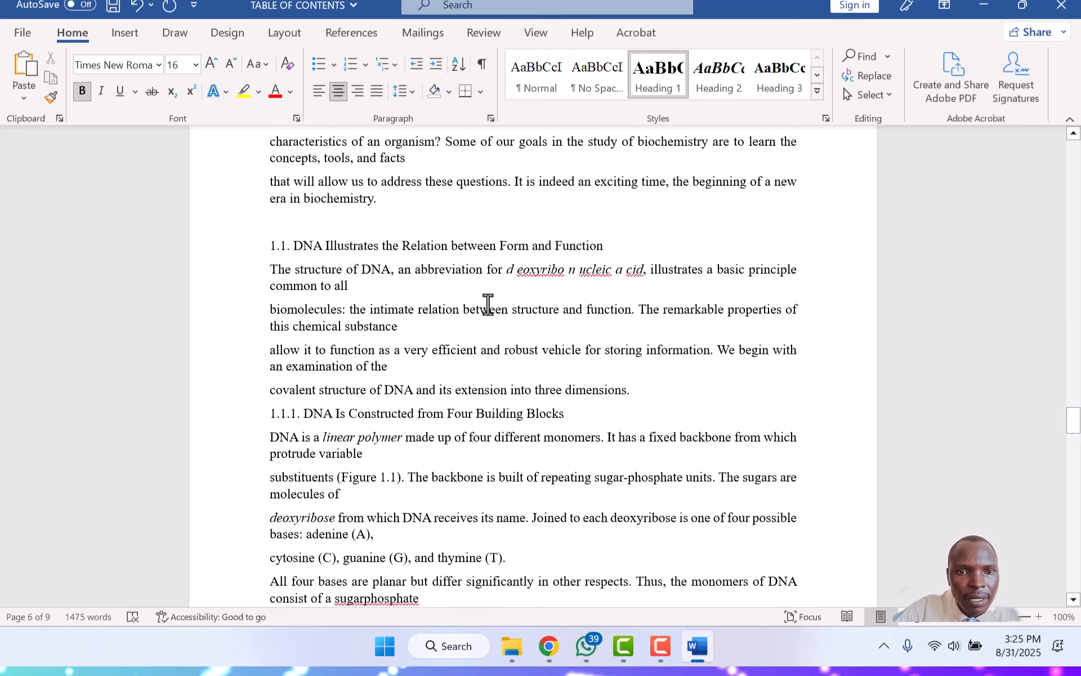
left_click(424, 246)
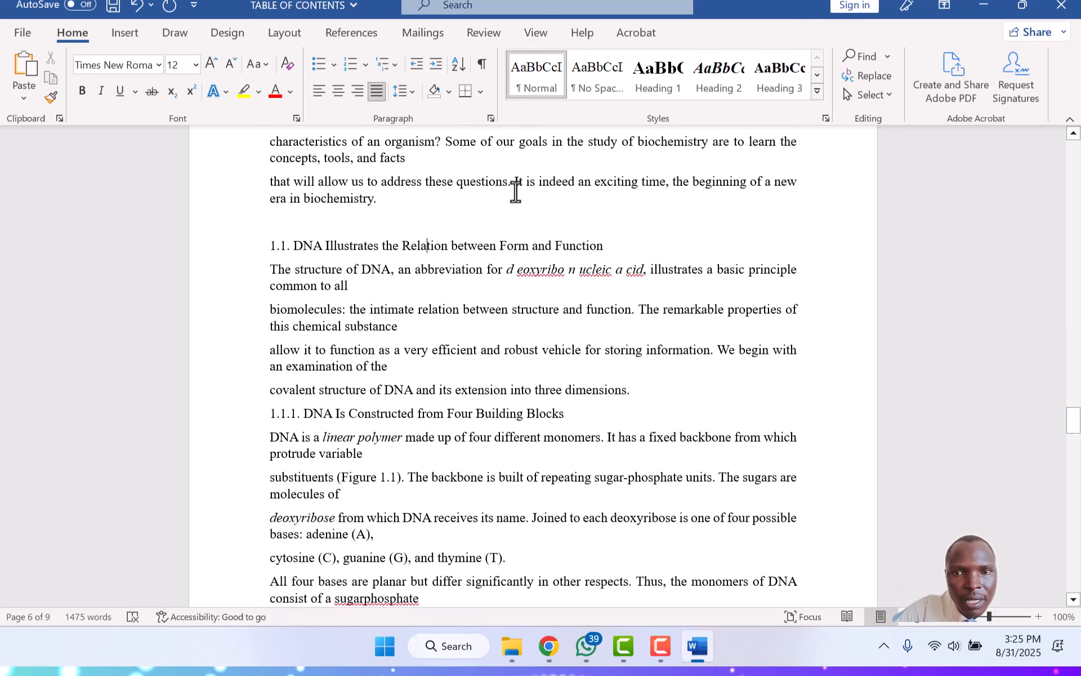
left_click(716, 86)
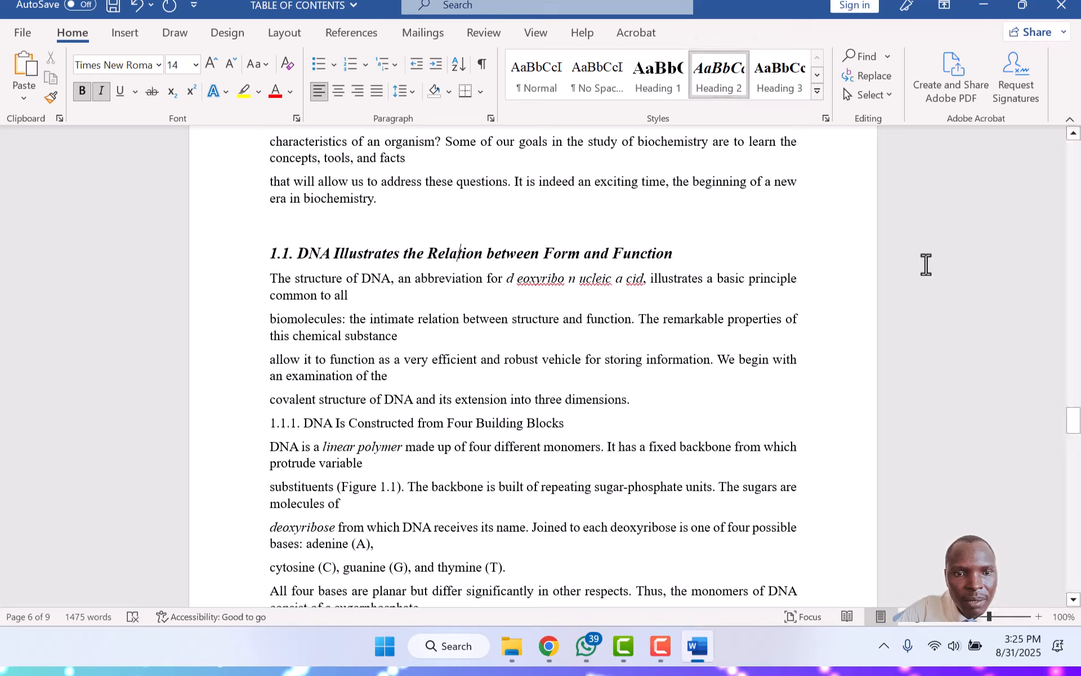
left_click(406, 426)
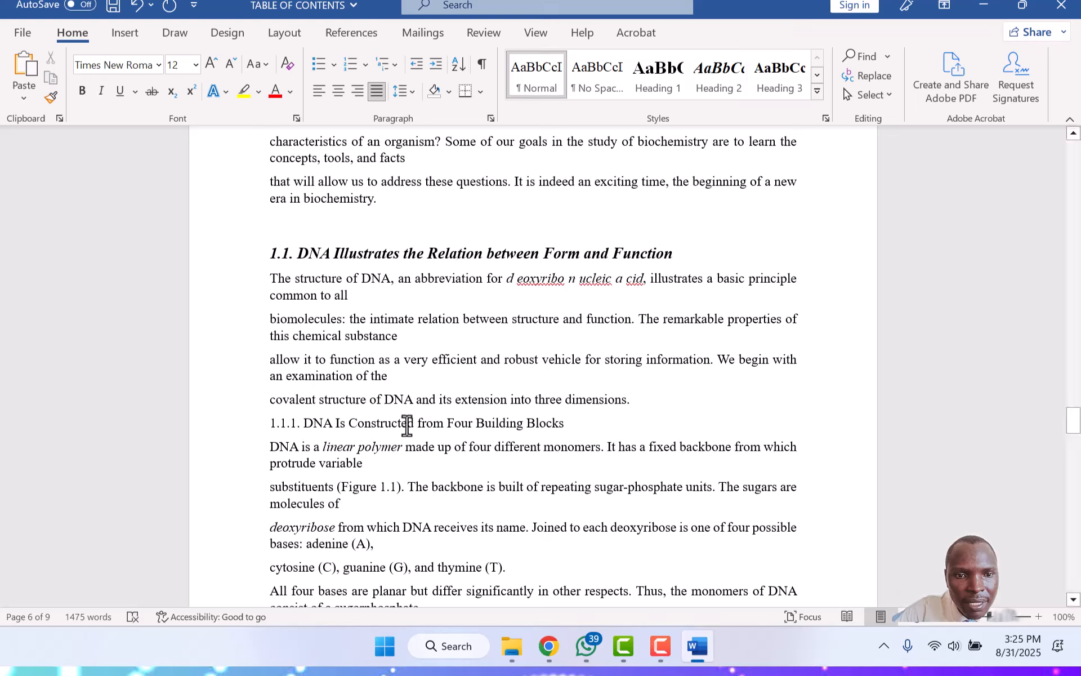
left_click(780, 80)
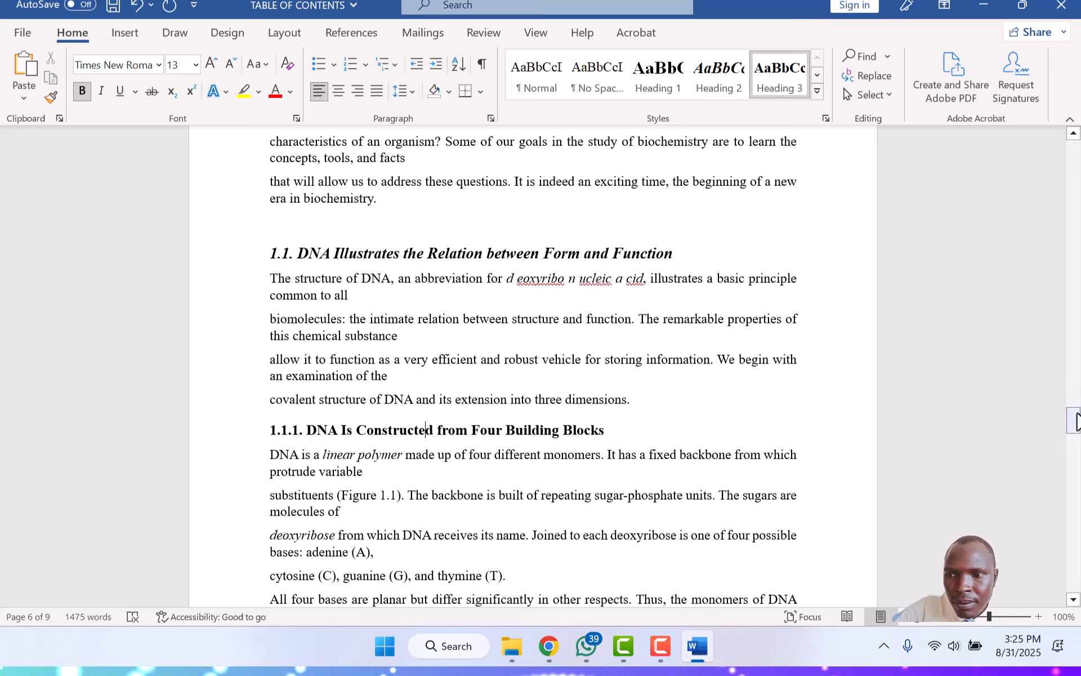
Apply Heading 3 to the section 1.1.2 title about DNA strands and Heading 2 to "1.2. Biochemical Unity Underlies Biological Diversity"
left_click_drag(1069, 419, 1070, 452)
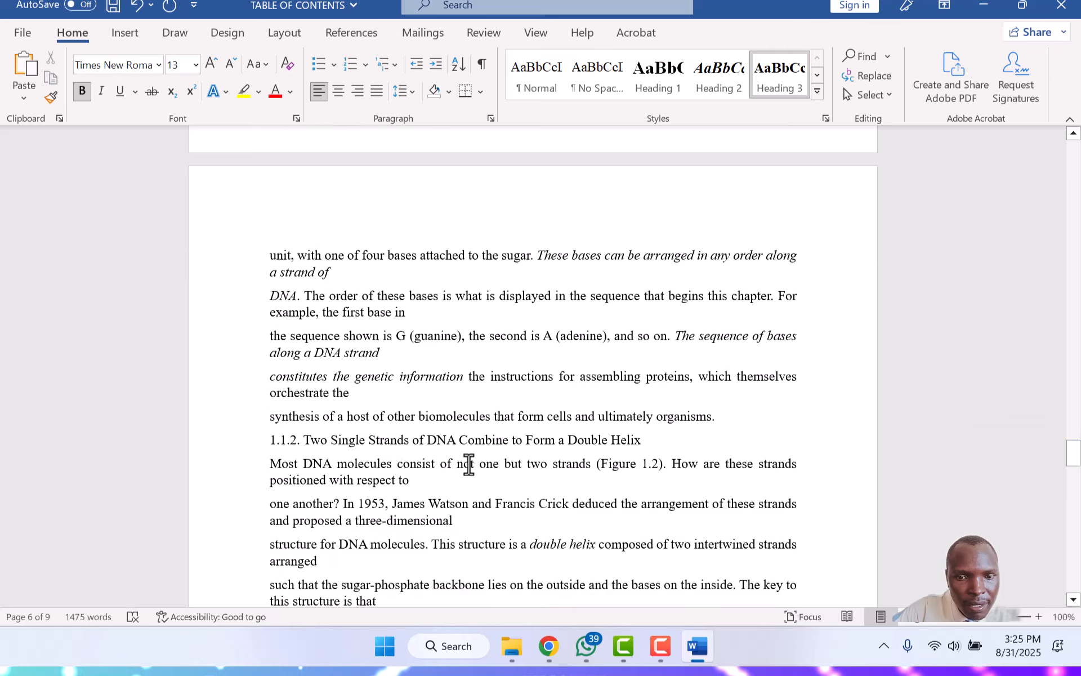
left_click(466, 441)
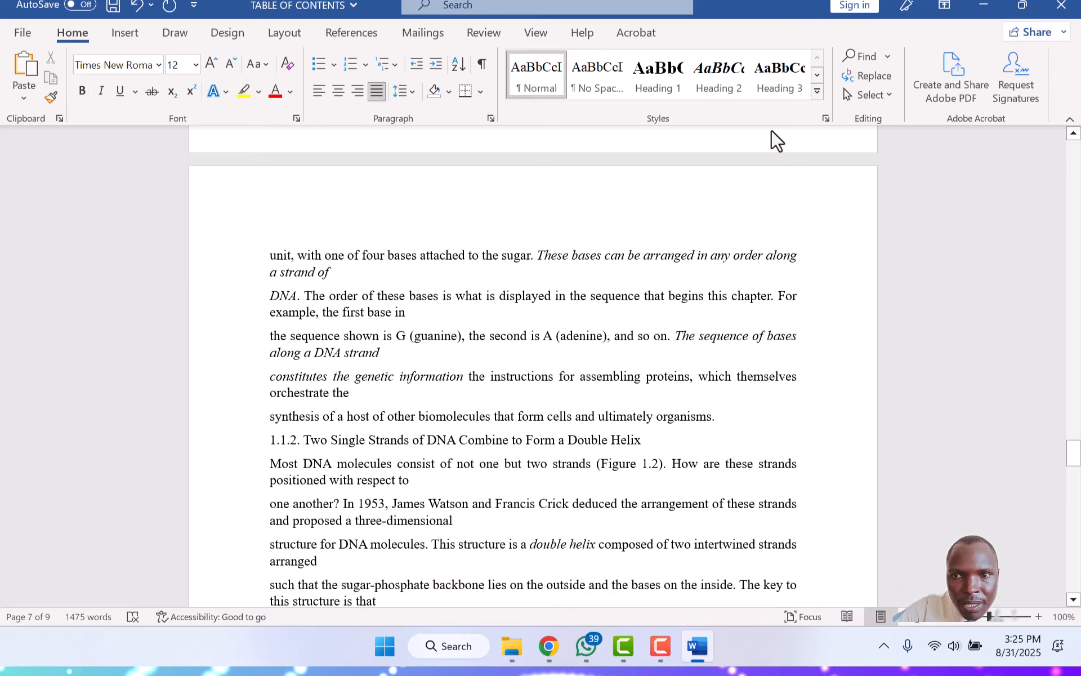
left_click(767, 75)
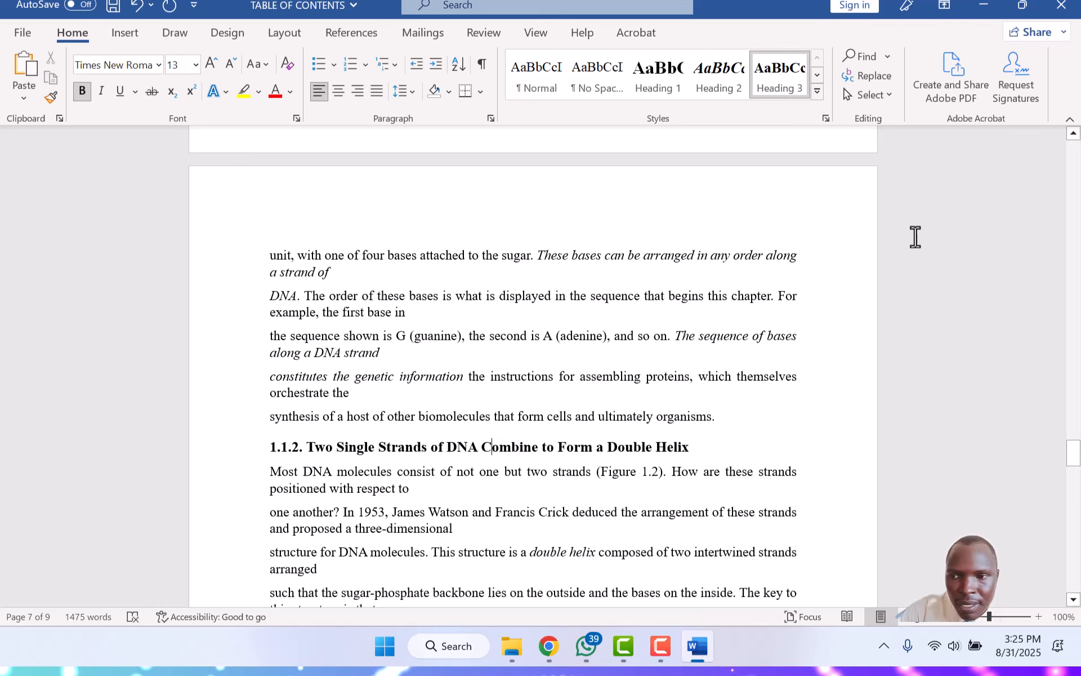
left_click_drag(1072, 452, 1071, 478)
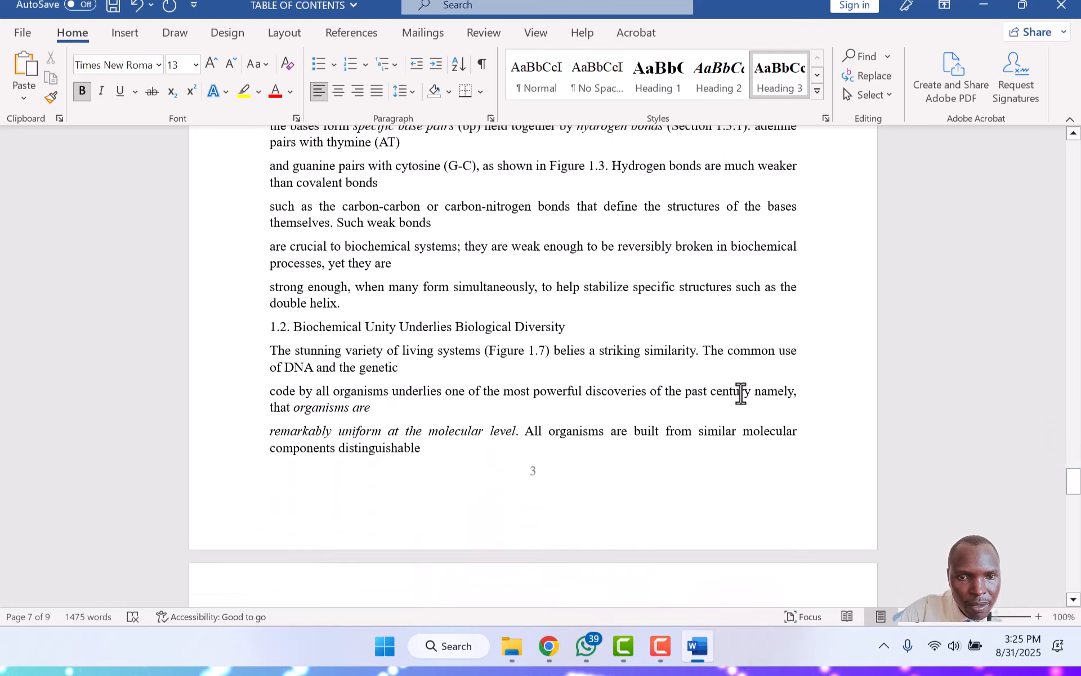
left_click(487, 328)
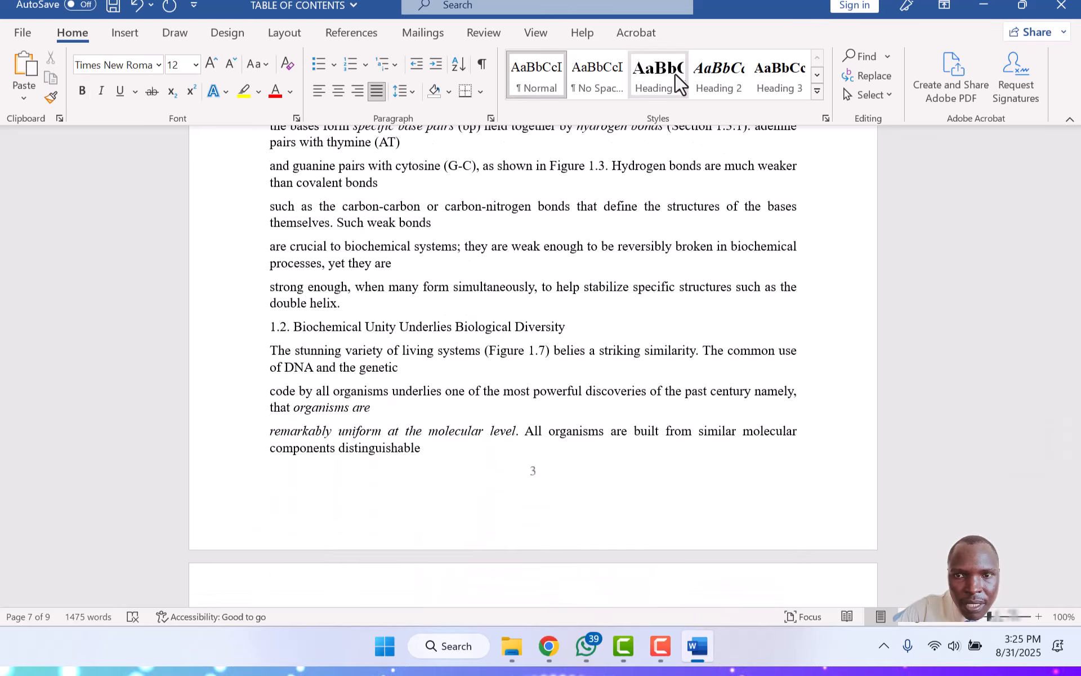
left_click(710, 79)
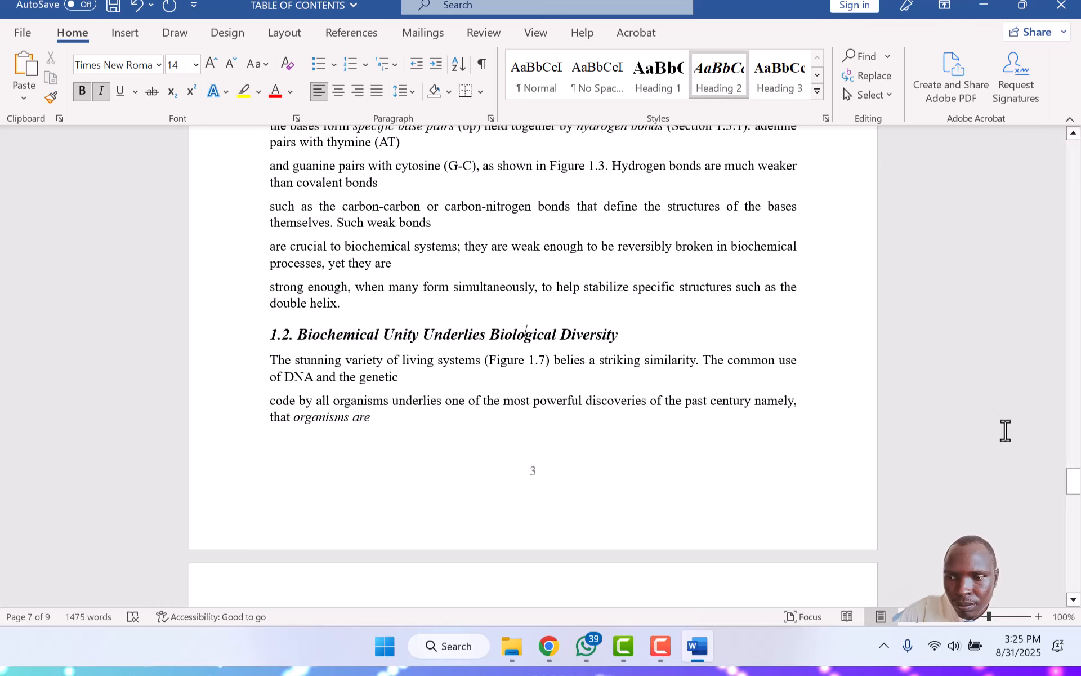
Apply the Heading 1 style to the "CHAPTER TWO" and "2. Biochemical Evolution" titles
left_click_drag(1071, 483, 1073, 516)
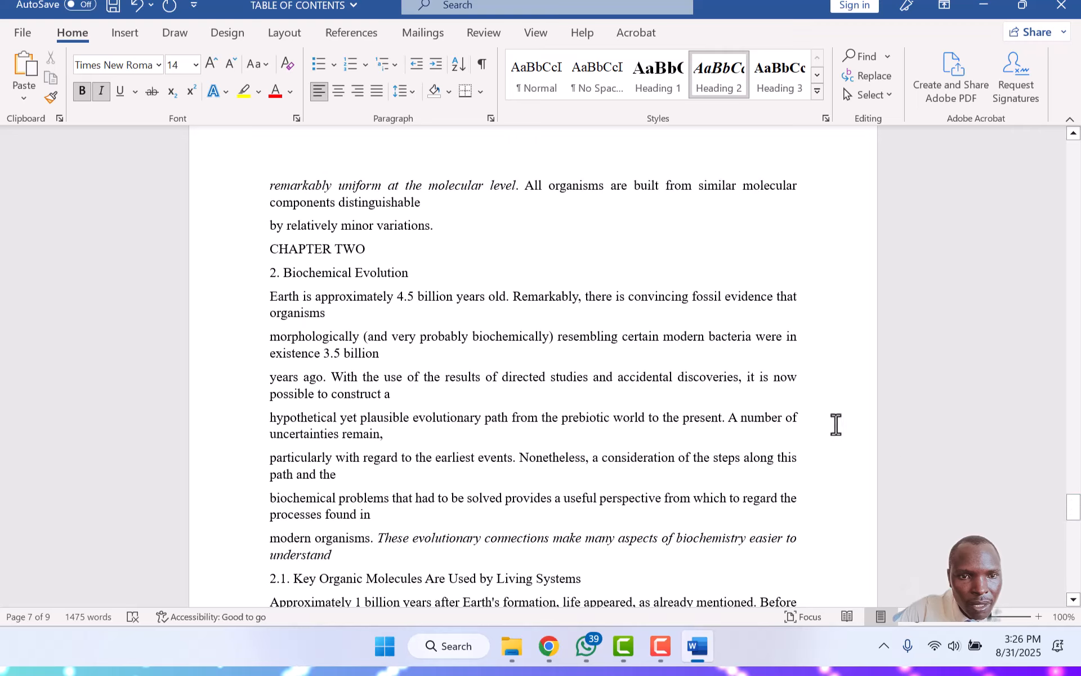
left_click(325, 254)
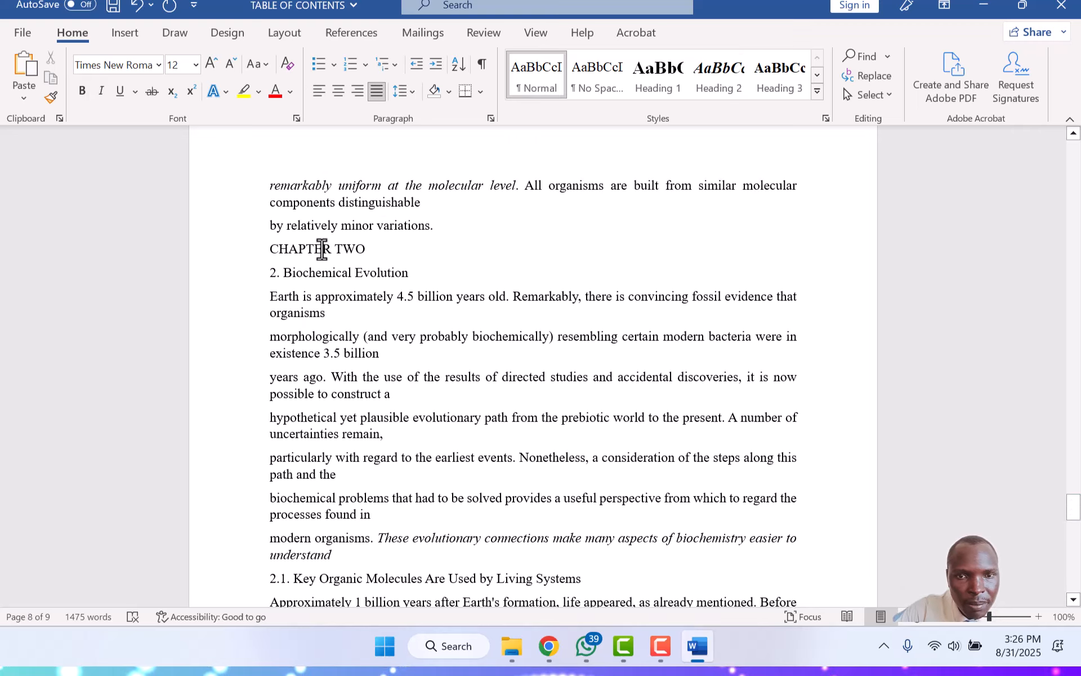
left_click(652, 77)
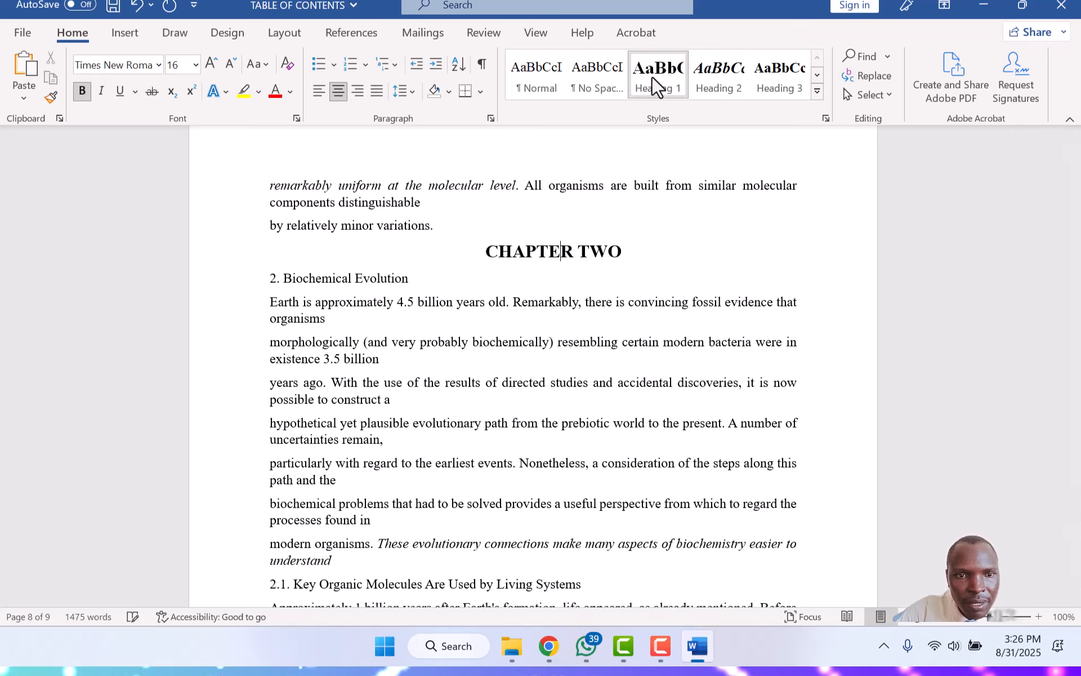
left_click(326, 278)
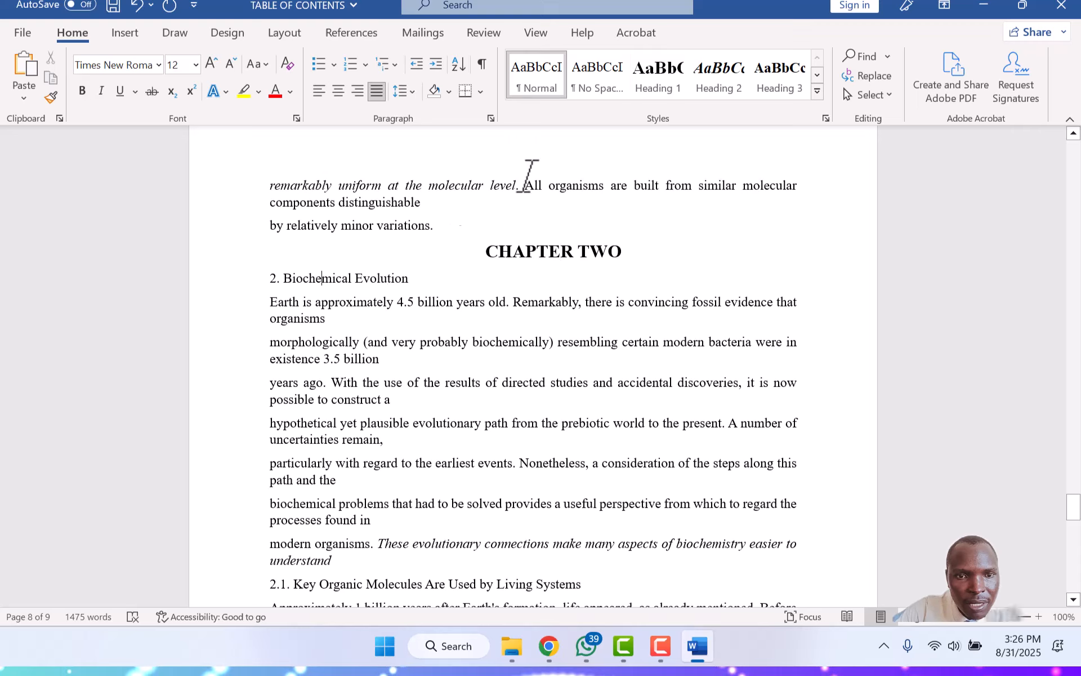
left_click(652, 74)
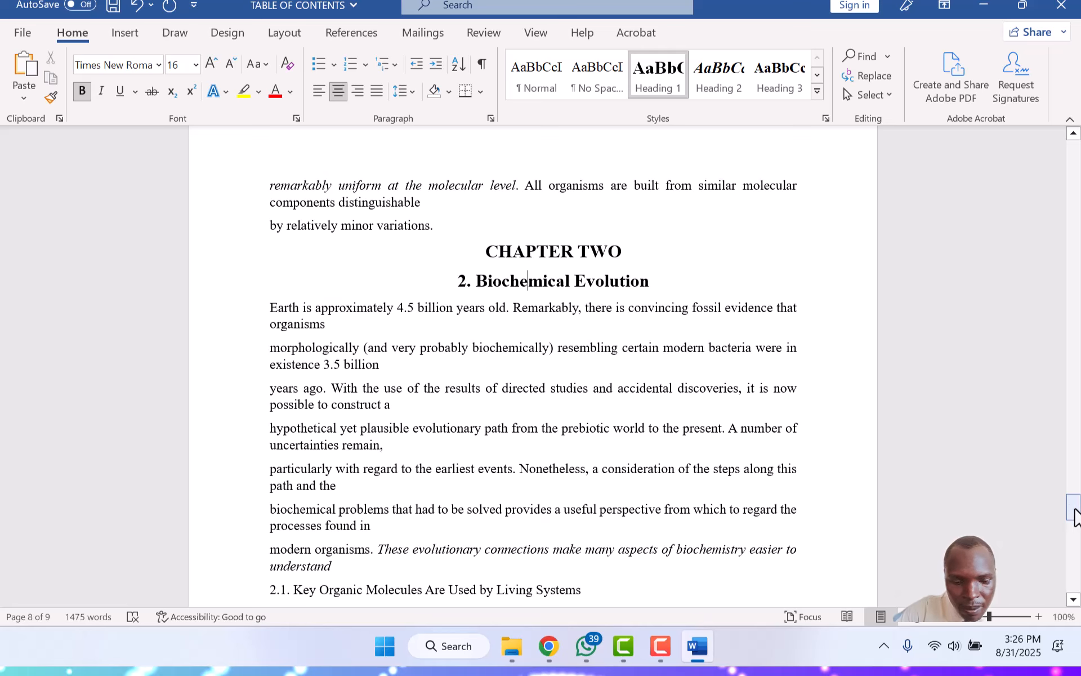
Apply Heading 2 to "2.1. Key Organic Molecules Are Used by Living Systems" and Heading 3 to the section 2.1.1 title about biochemical macromolecules
left_click_drag(1076, 515, 1077, 529)
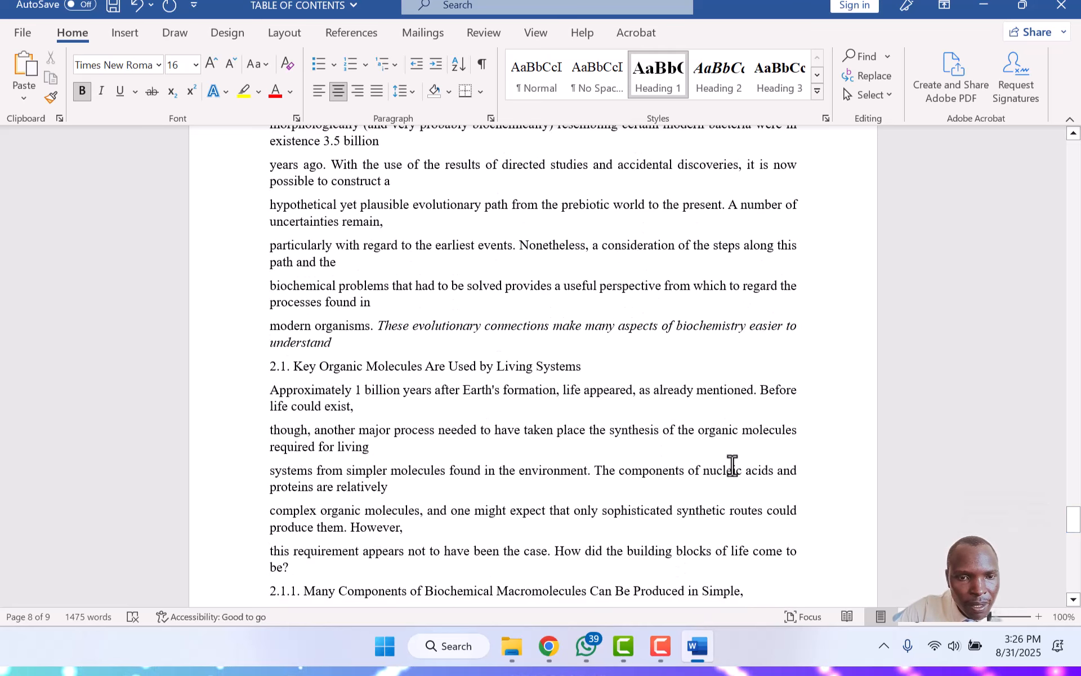
left_click(406, 365)
left_click(714, 68)
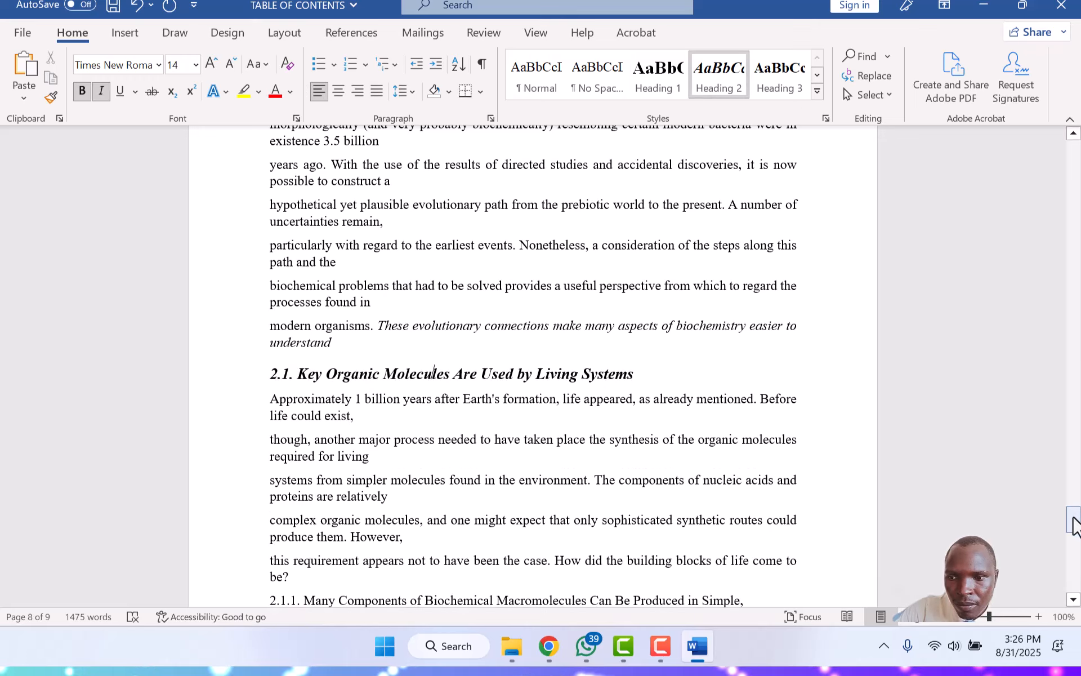
left_click_drag(1074, 521, 1073, 537)
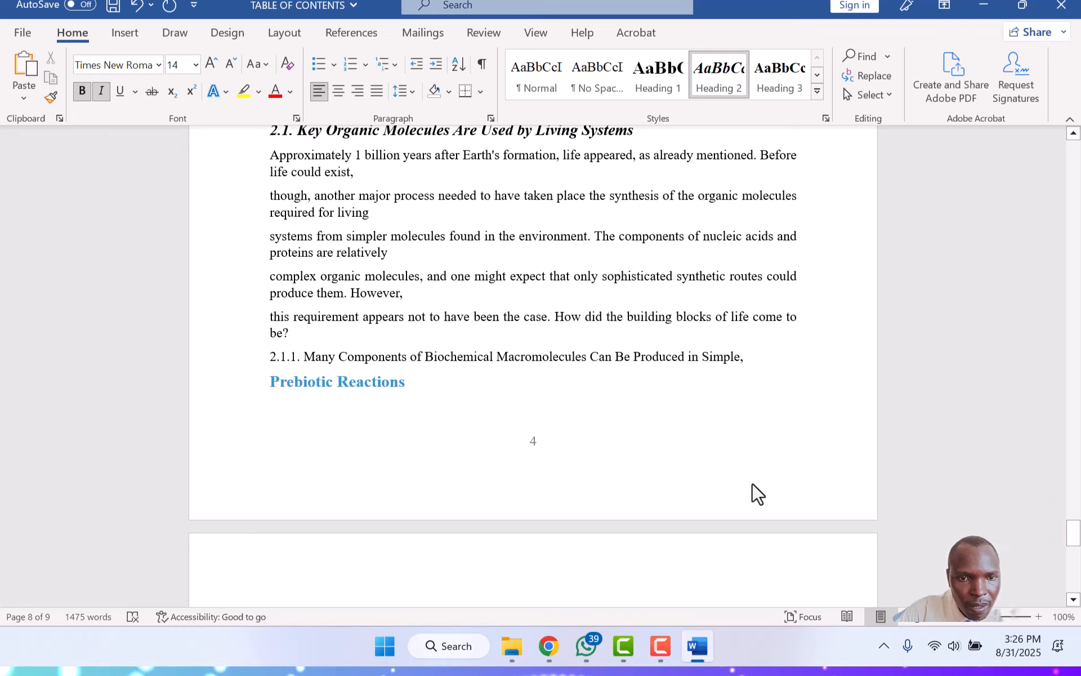
left_click(468, 363)
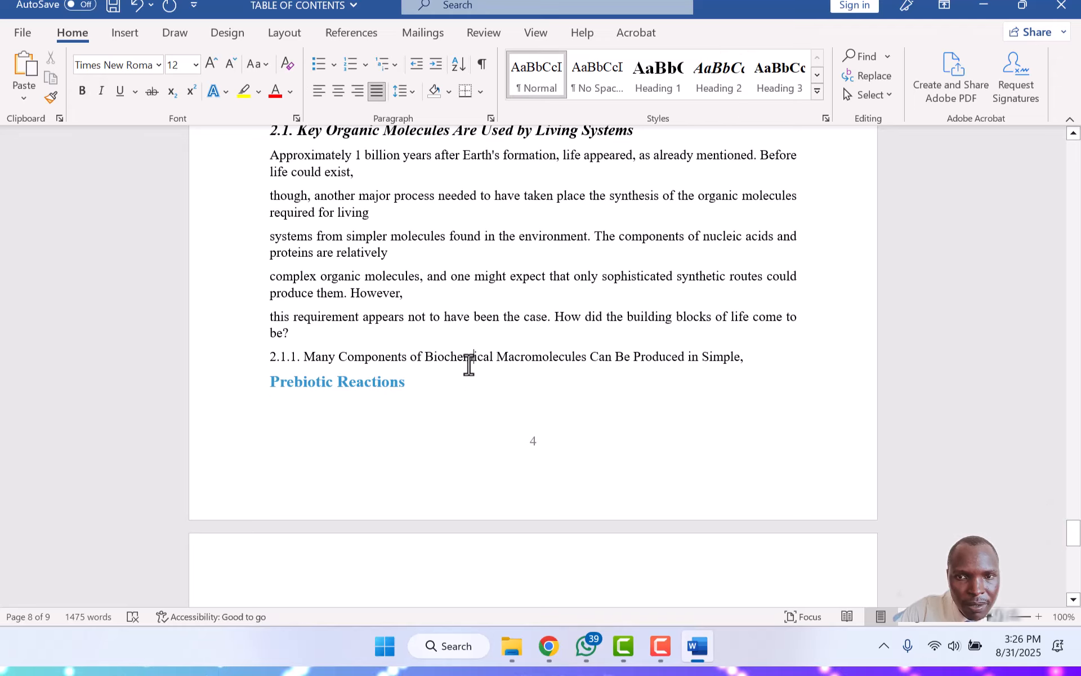
left_click(774, 85)
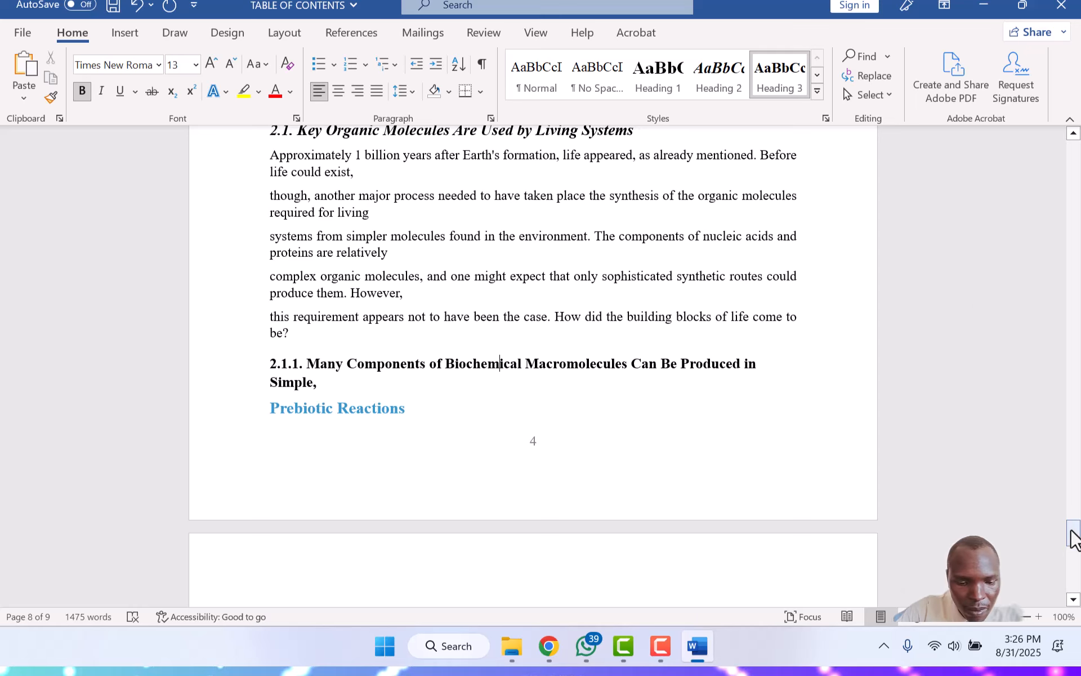
Apply the Heading 1 style to the "CHAPTER THREE" and "3. Protein Structure and Function" titles
left_click_drag(1073, 538, 1072, 559)
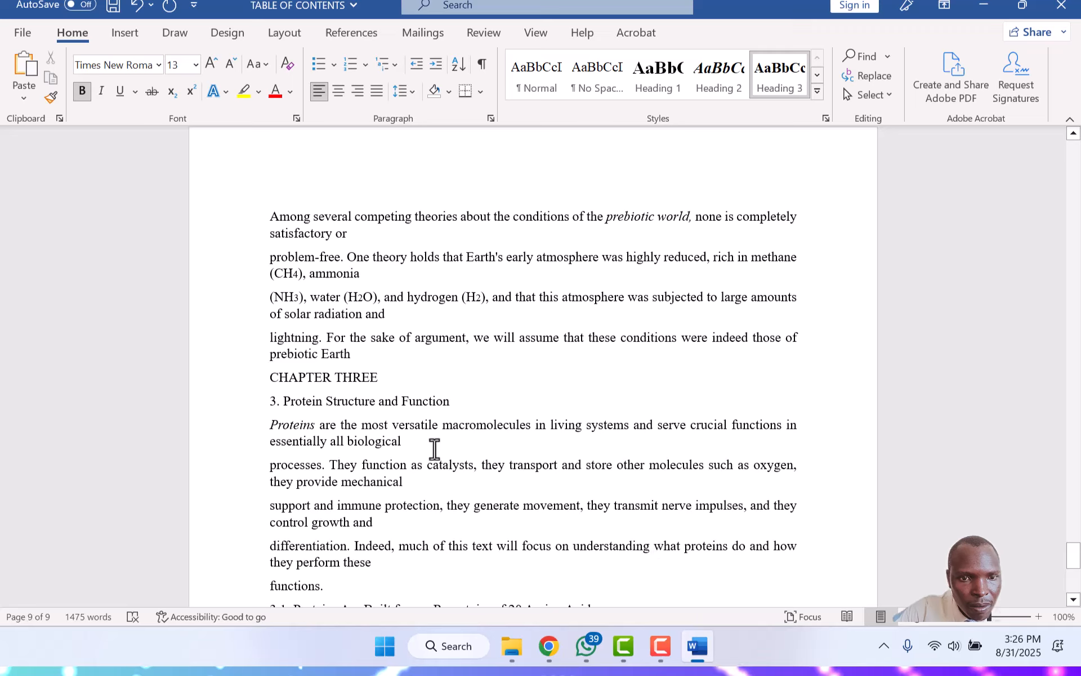
left_click(299, 377)
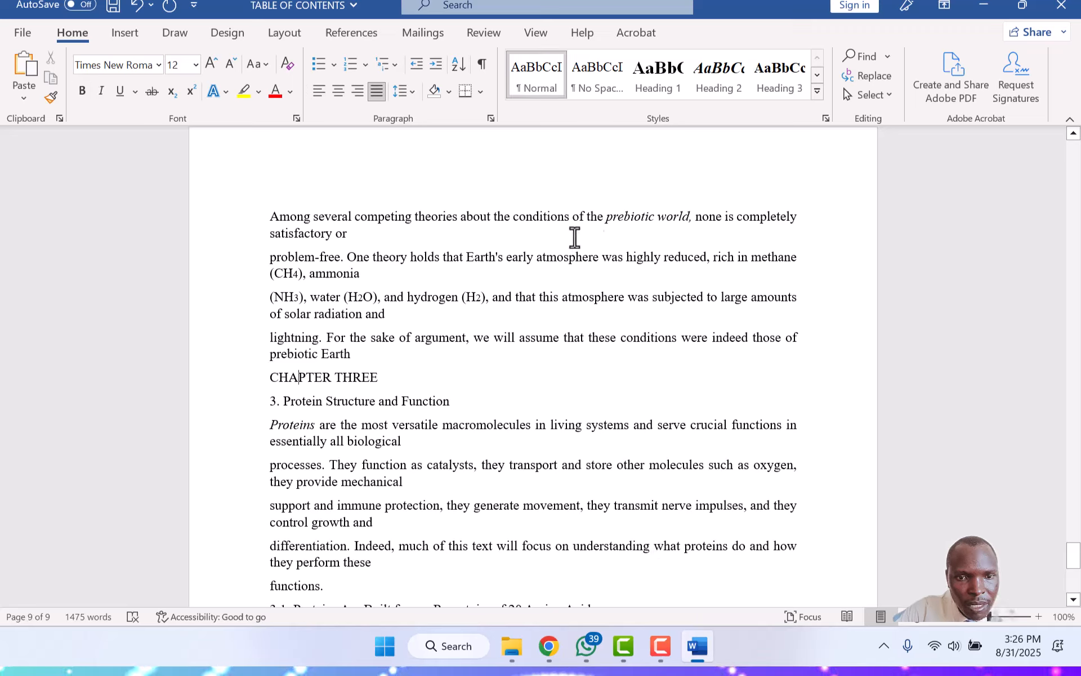
left_click(664, 75)
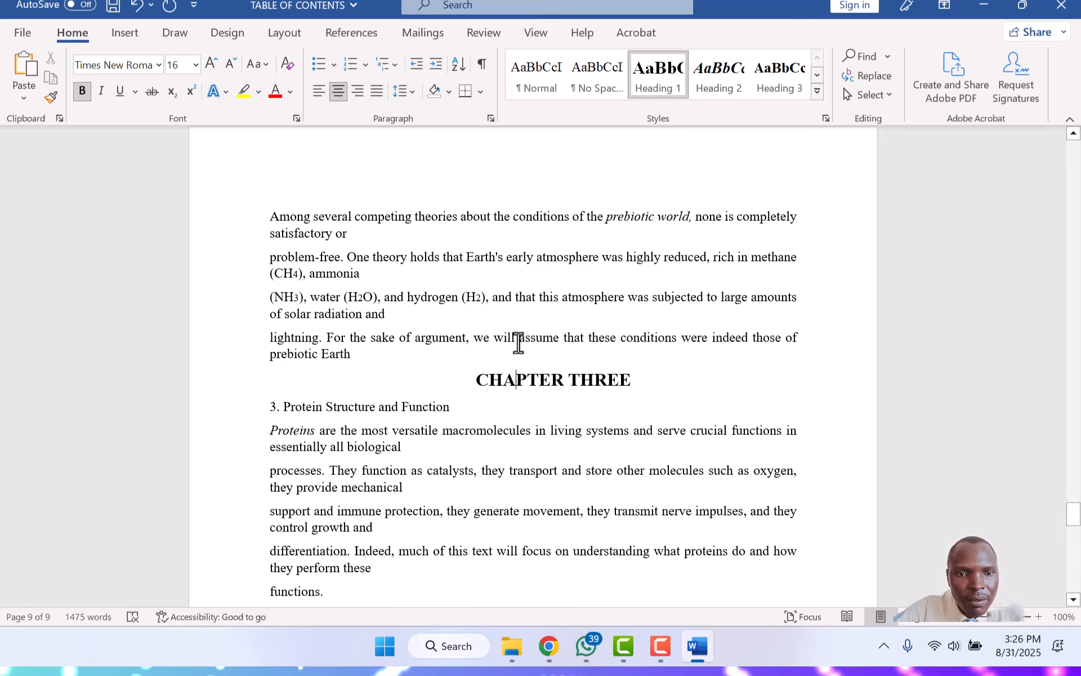
left_click(360, 408)
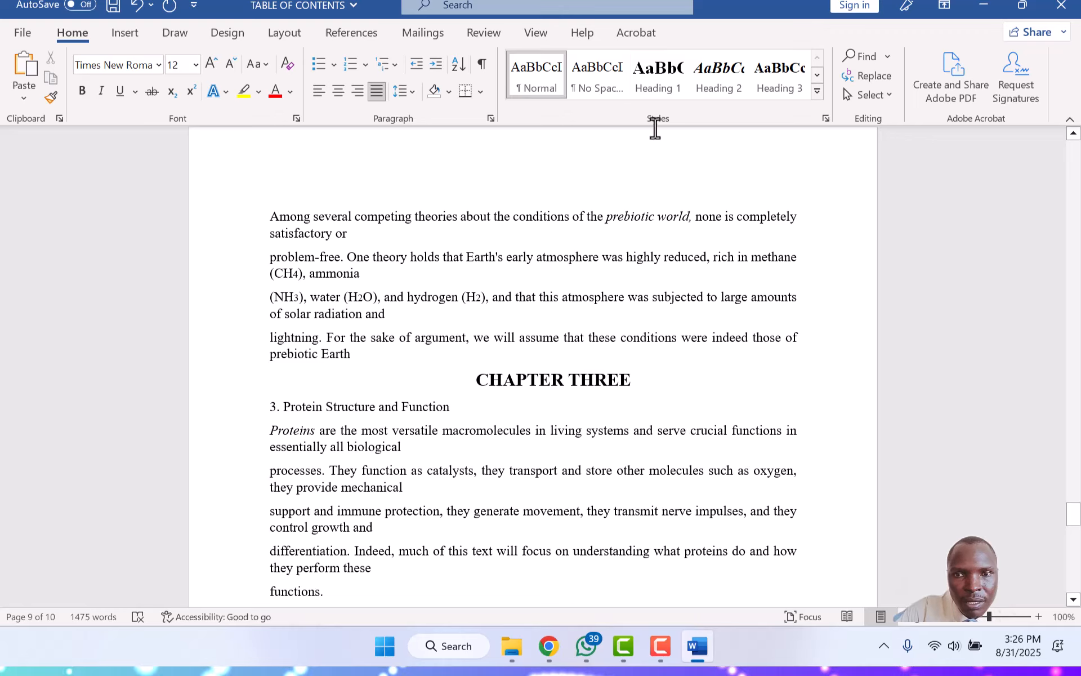
left_click(673, 79)
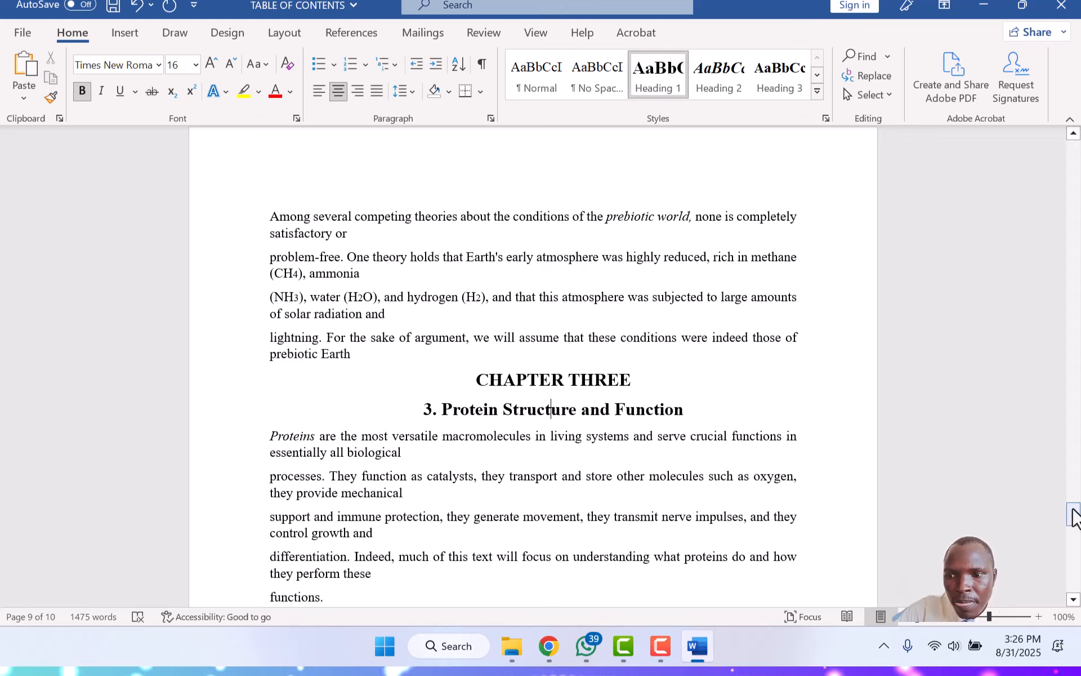
Apply the Heading 2 style to "3.1. Proteins Are Built from a Repertoire of 20 Amino Acids" and "3.2. Primary Structure:"
left_click_drag(1069, 517, 1071, 536)
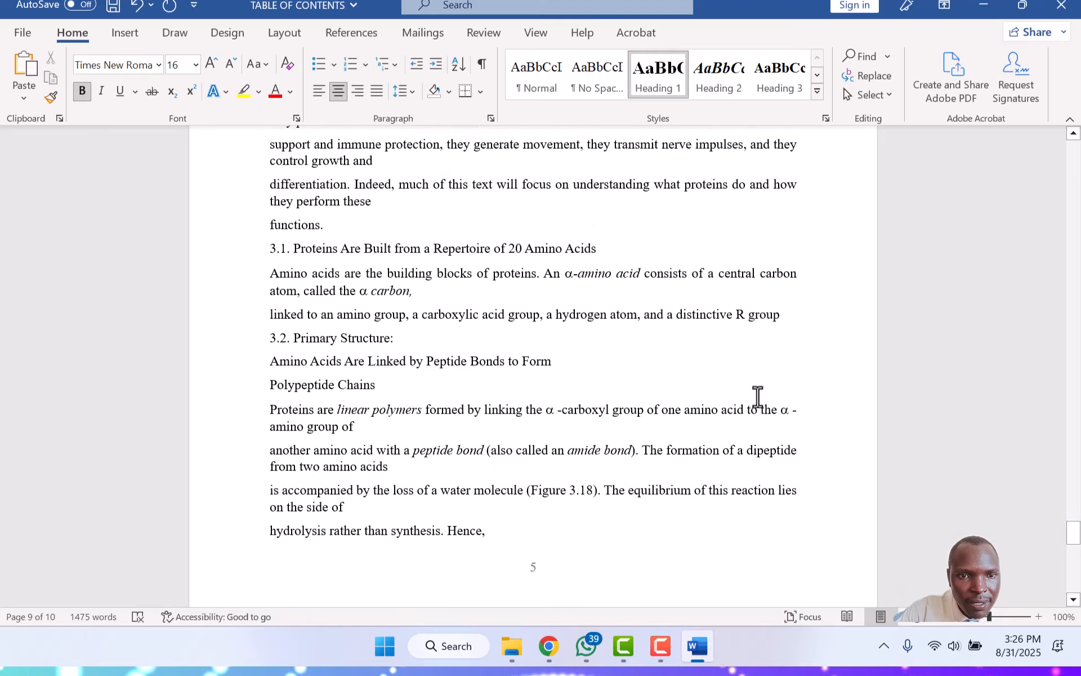
left_click(397, 248)
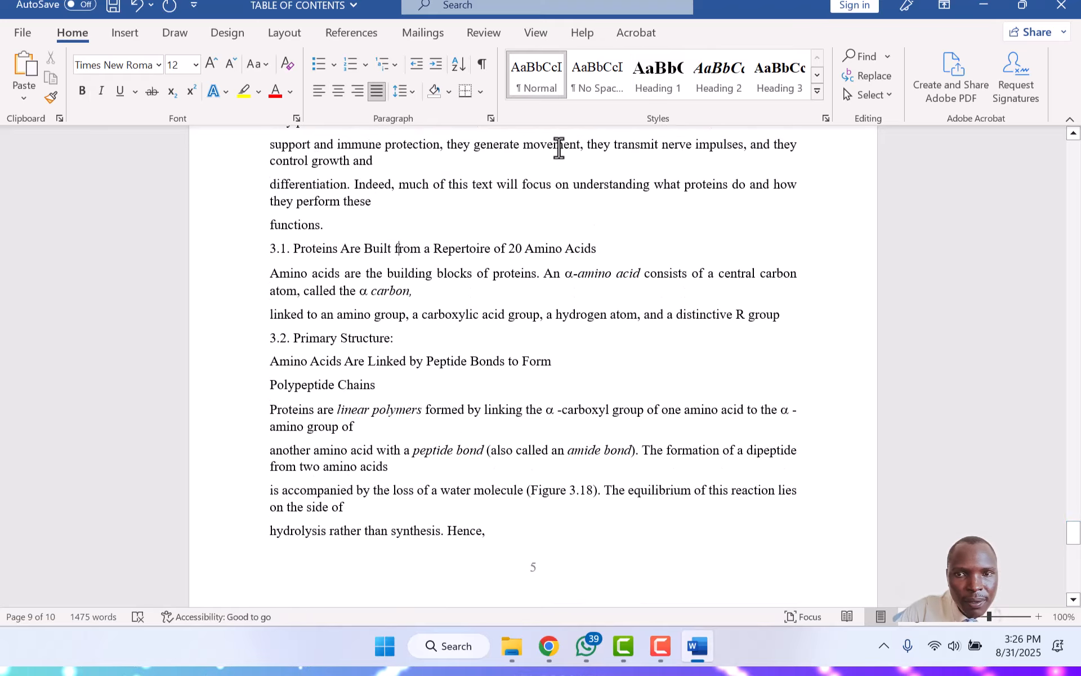
left_click(725, 78)
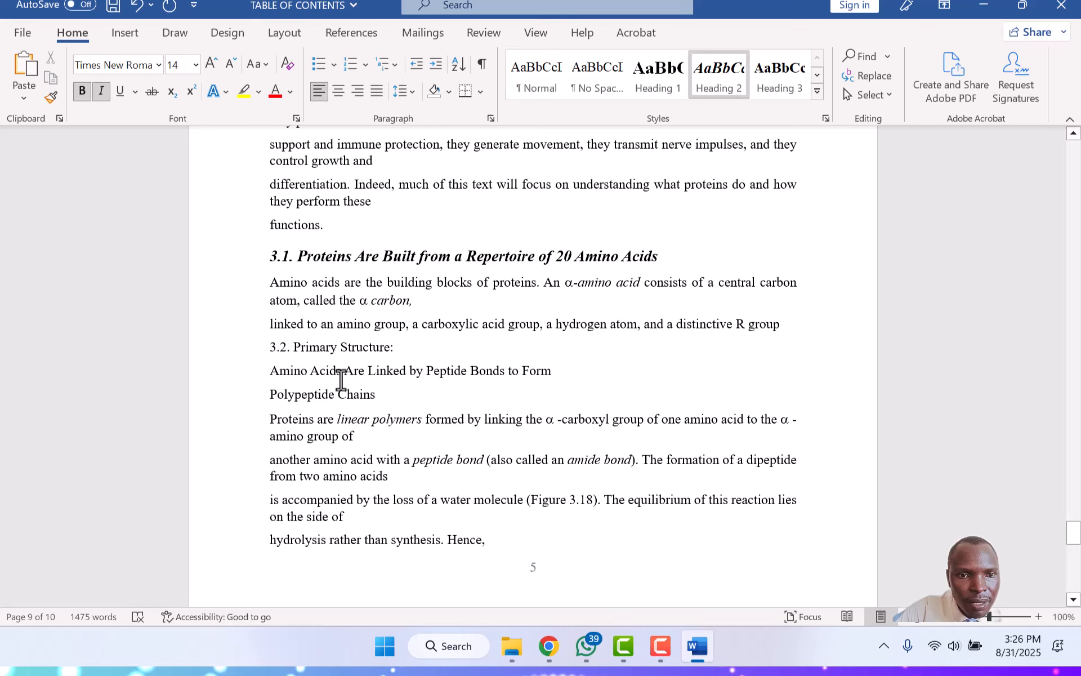
left_click(357, 347)
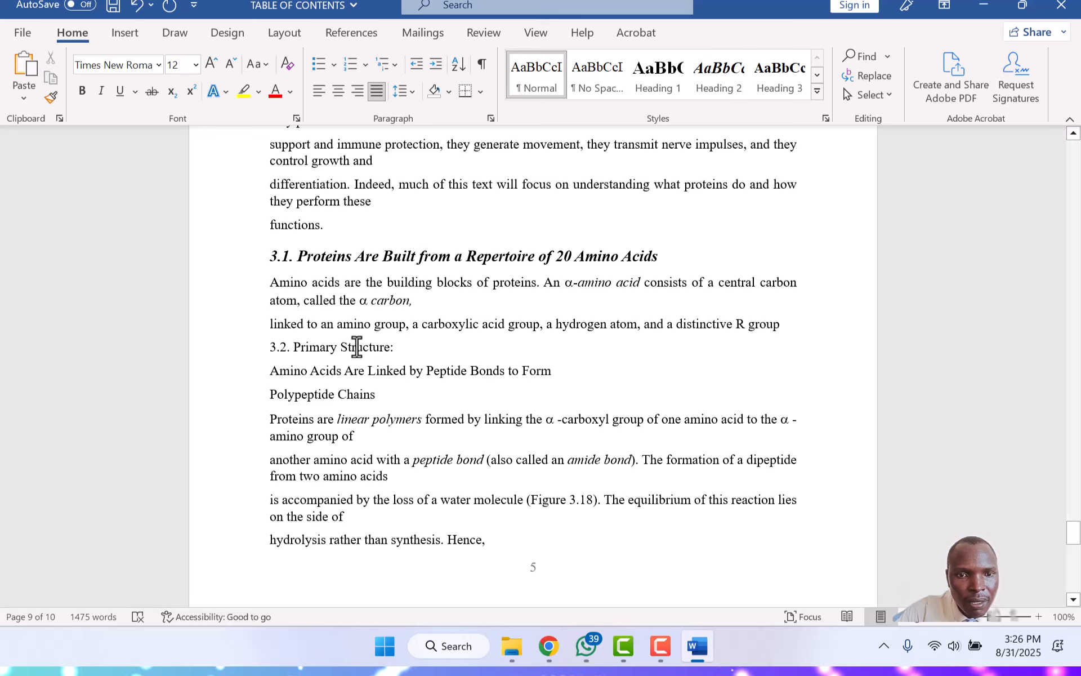
left_click(715, 84)
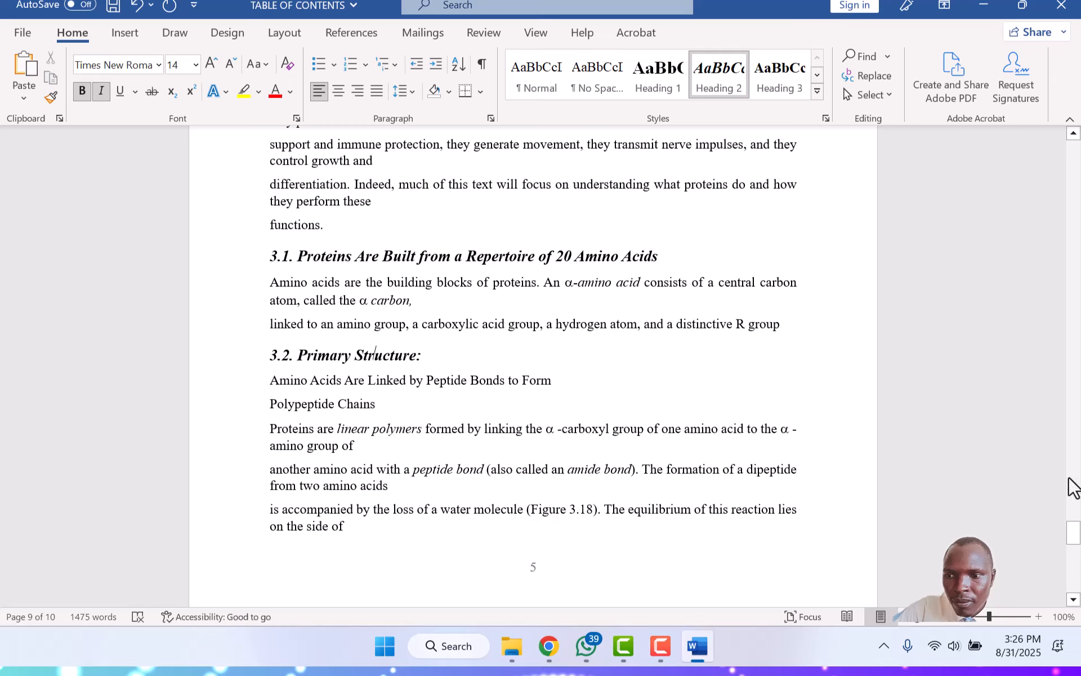
Replace the misspelled "eoxyribo" with the suggested "deoxyribose" in the first sentence of section 1.1
left_click_drag(1072, 540, 1016, 393)
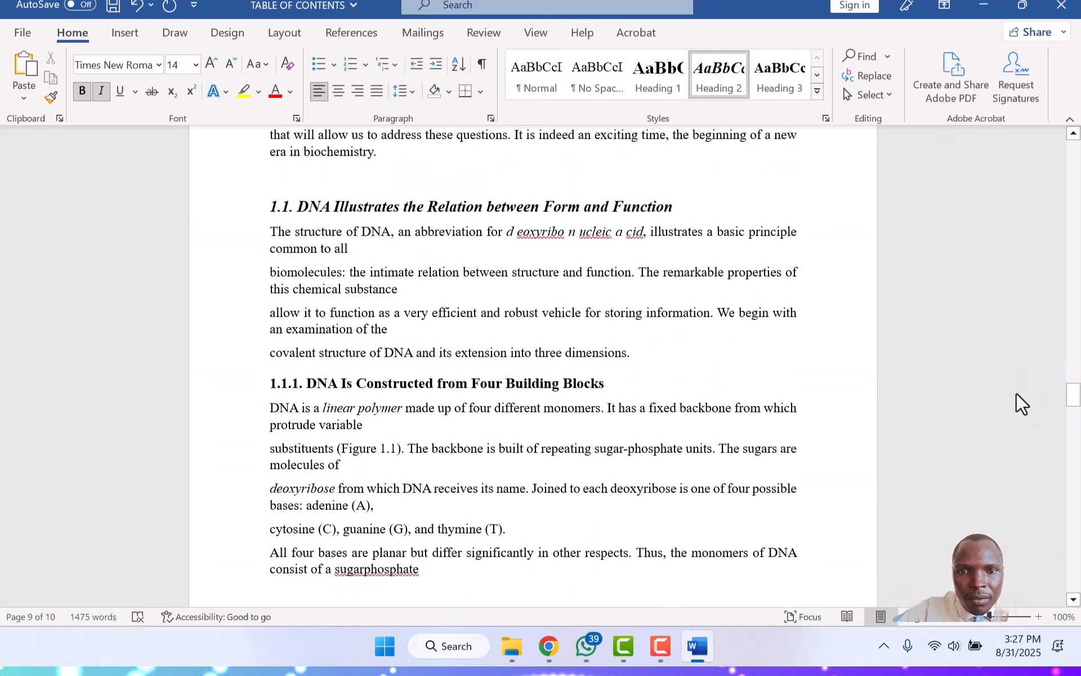
right_click(585, 231)
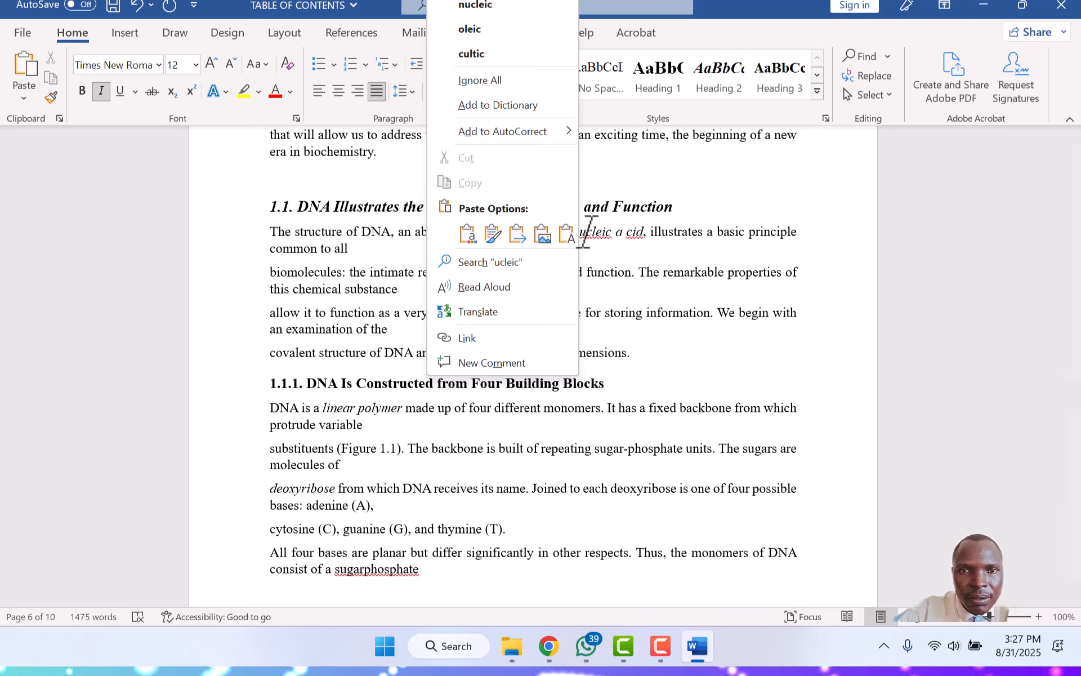
left_click(674, 2)
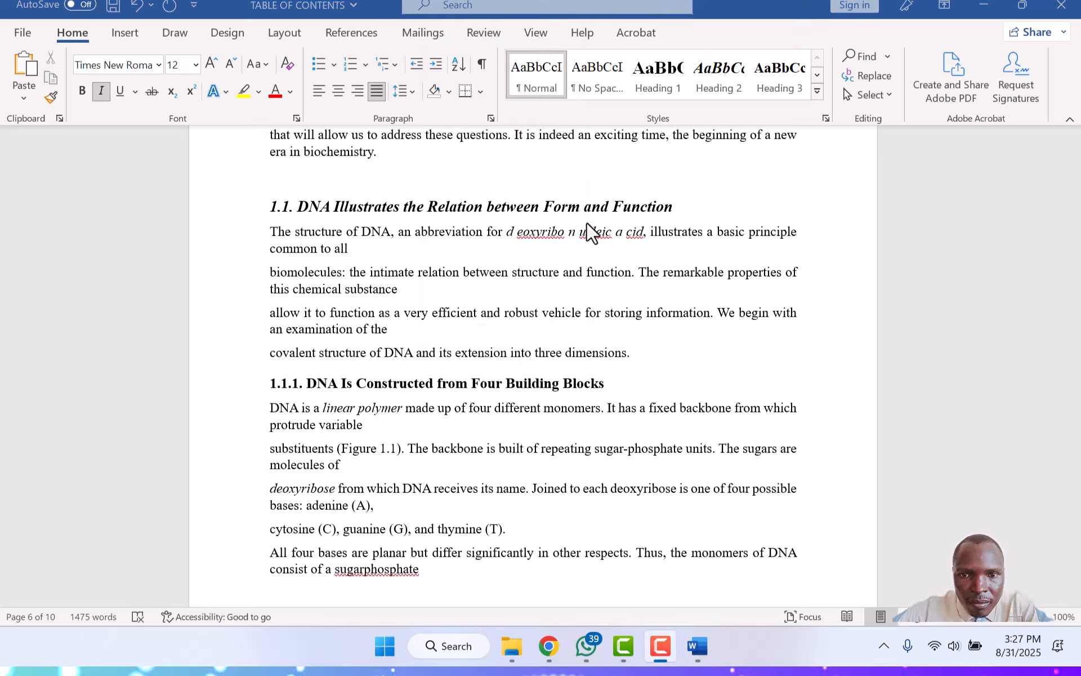
left_click(553, 230)
right_click(553, 229)
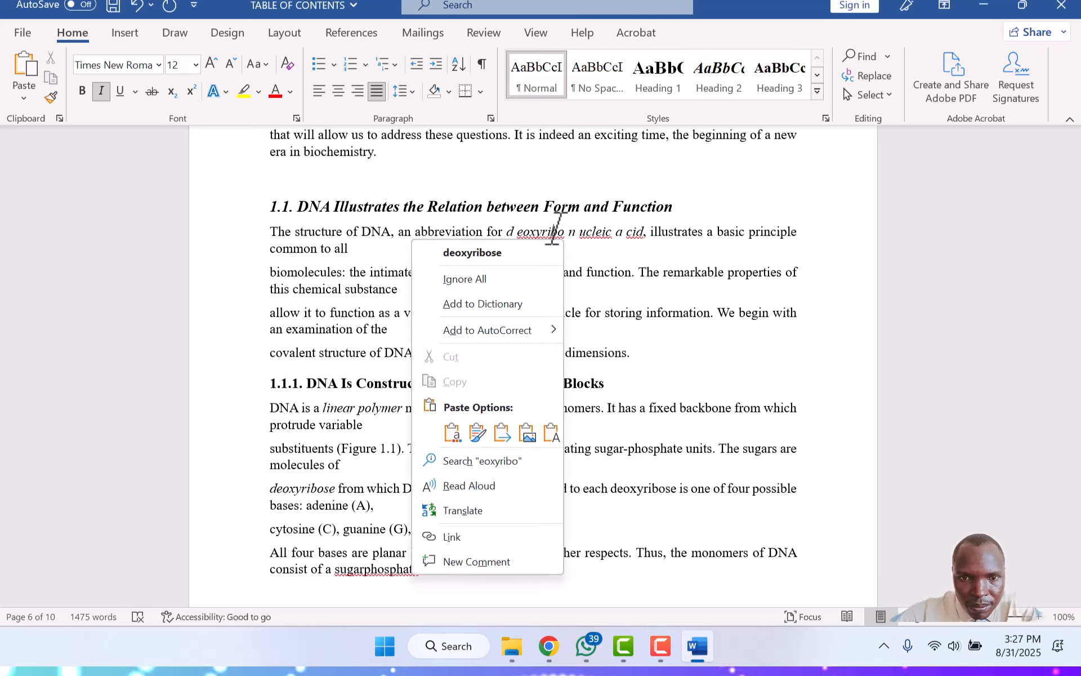
left_click(509, 251)
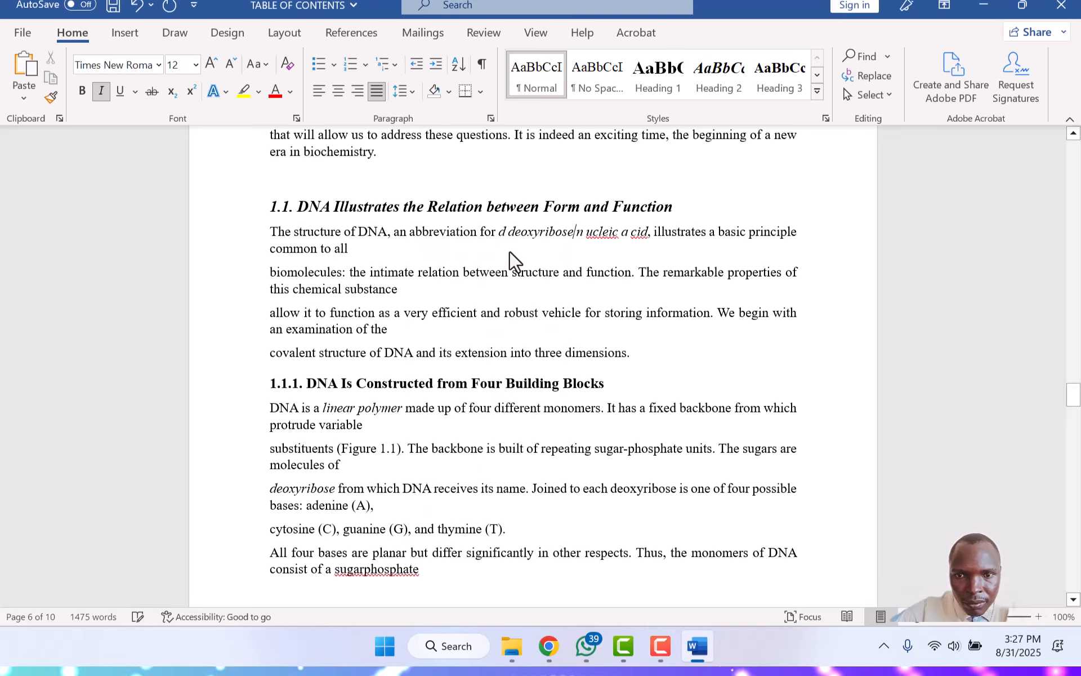
Replace the misspelled "ucleic" with the suggested "nucleic" in the first sentence of section 1.1
right_click(599, 231)
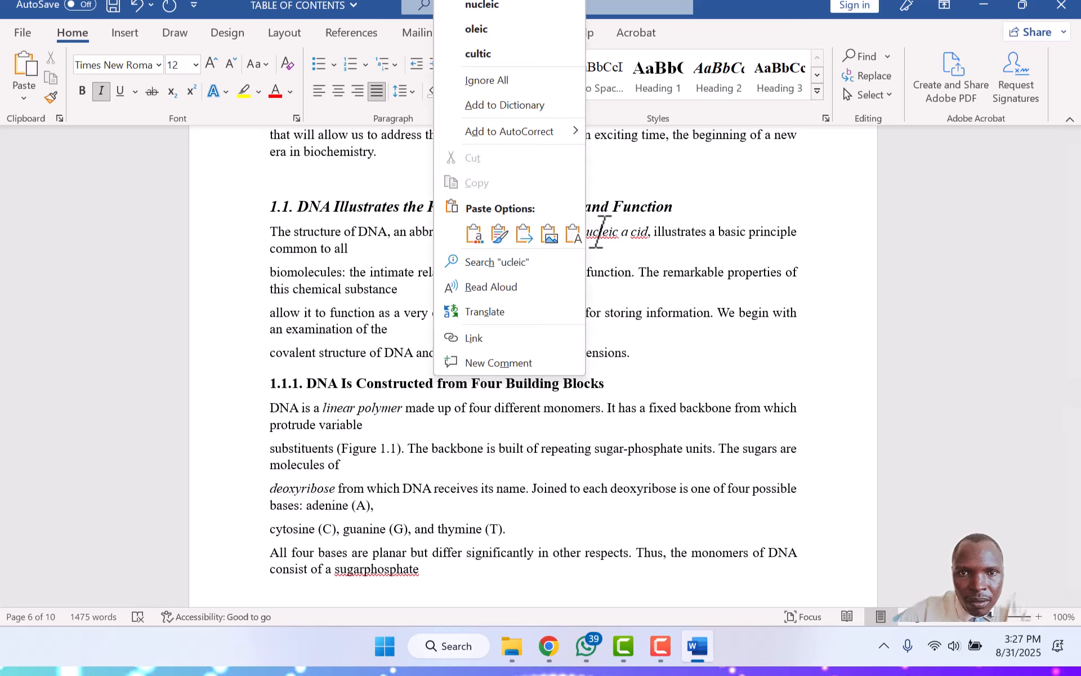
left_click(227, 1)
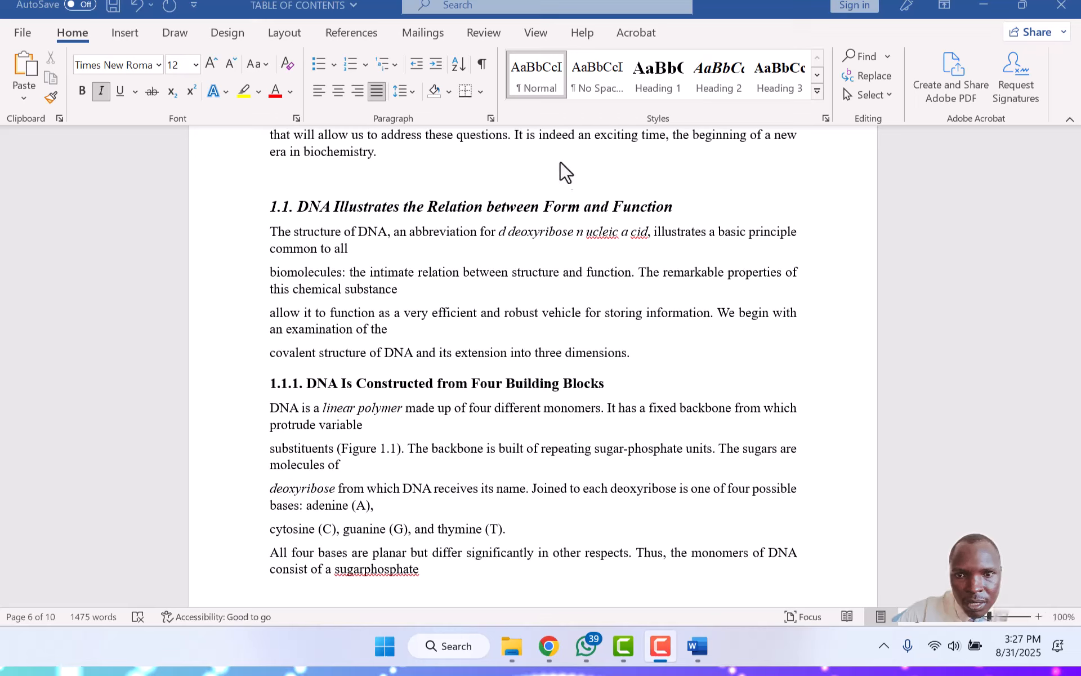
left_click(600, 226)
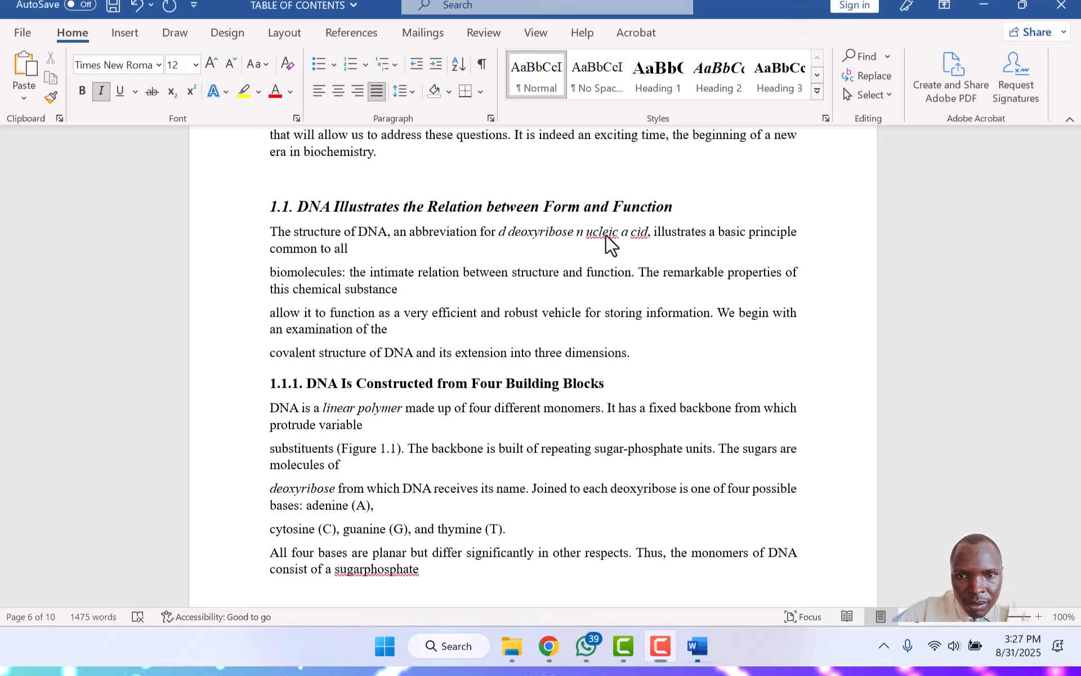
right_click(602, 232)
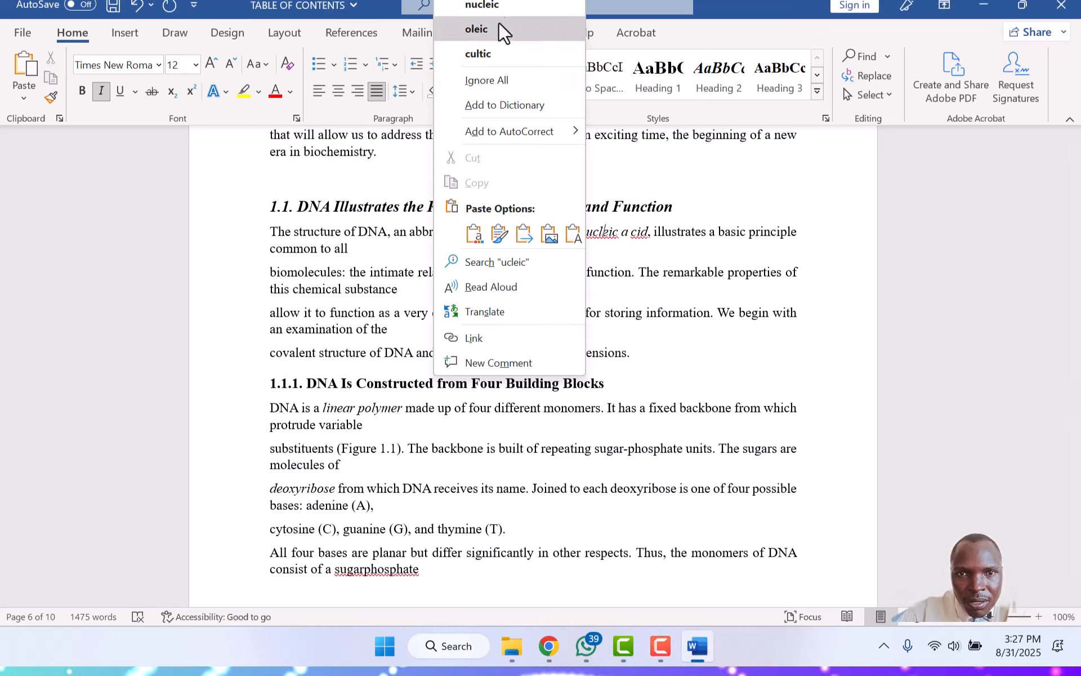
left_click(502, 5)
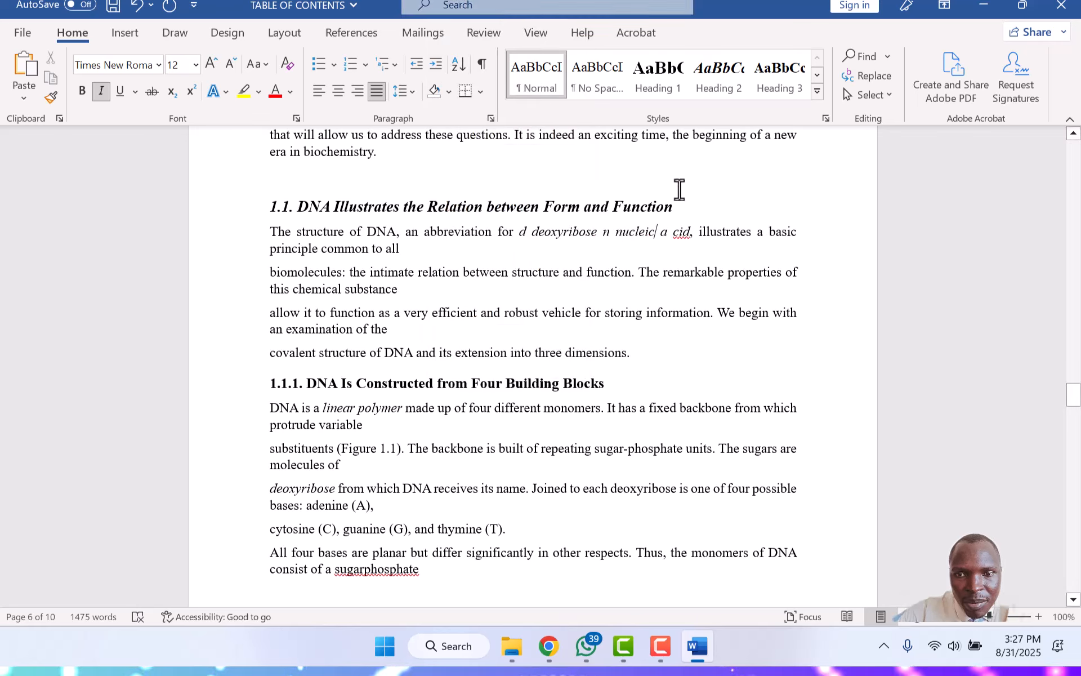
Join "a cid" into "acid" in the first sentence of section 1.1
right_click(681, 233)
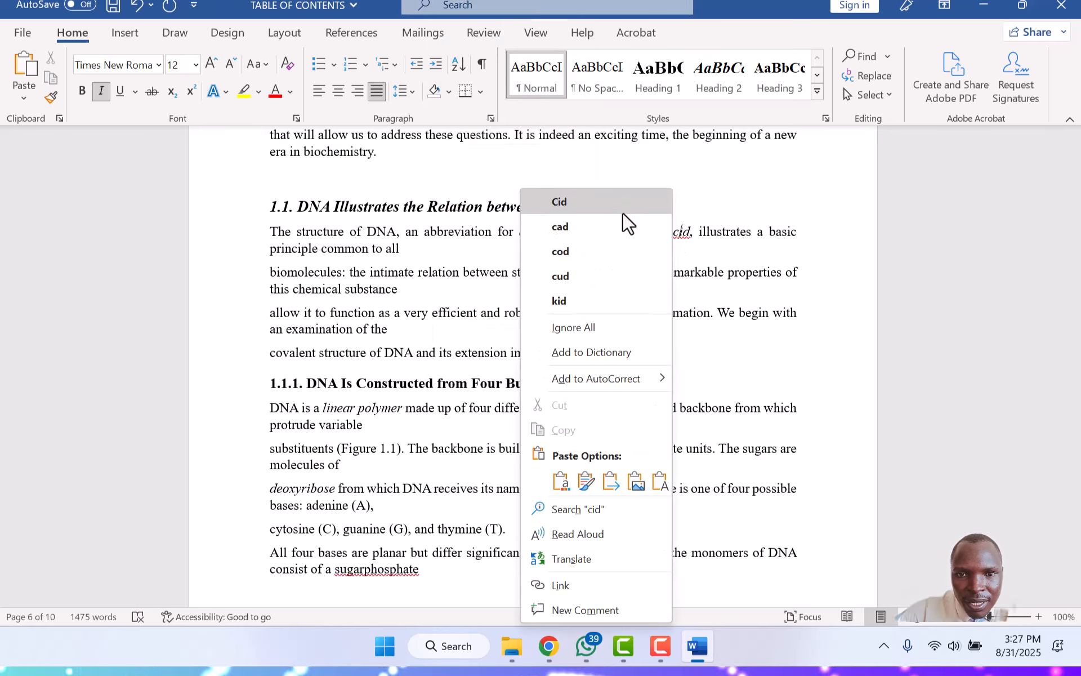
left_click(715, 285)
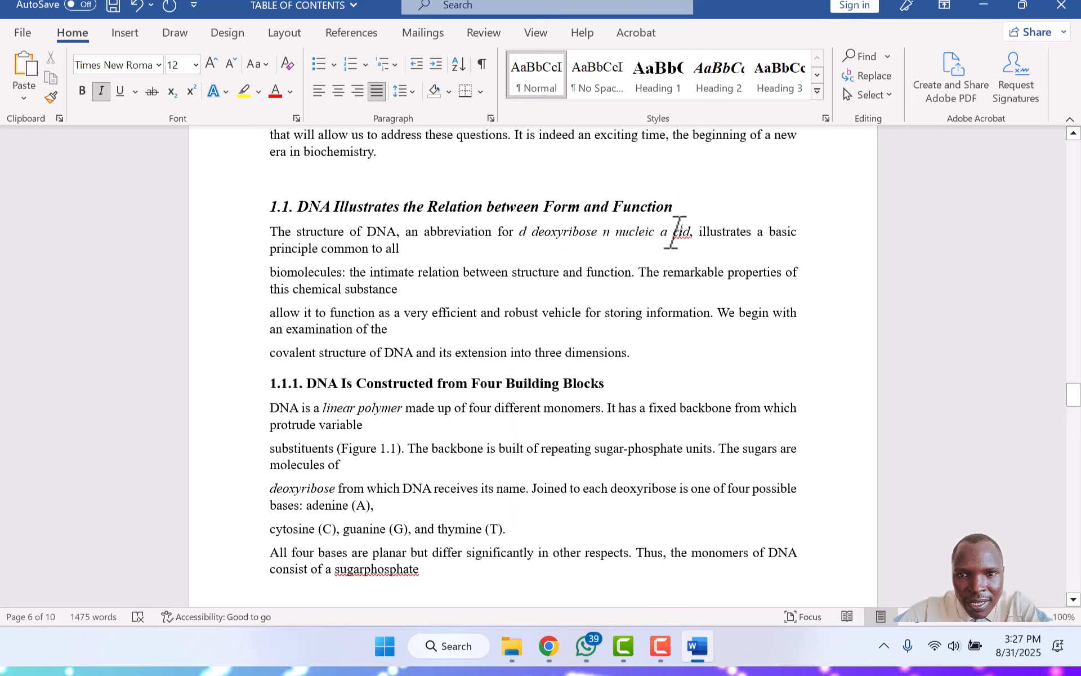
key("BackSpace")
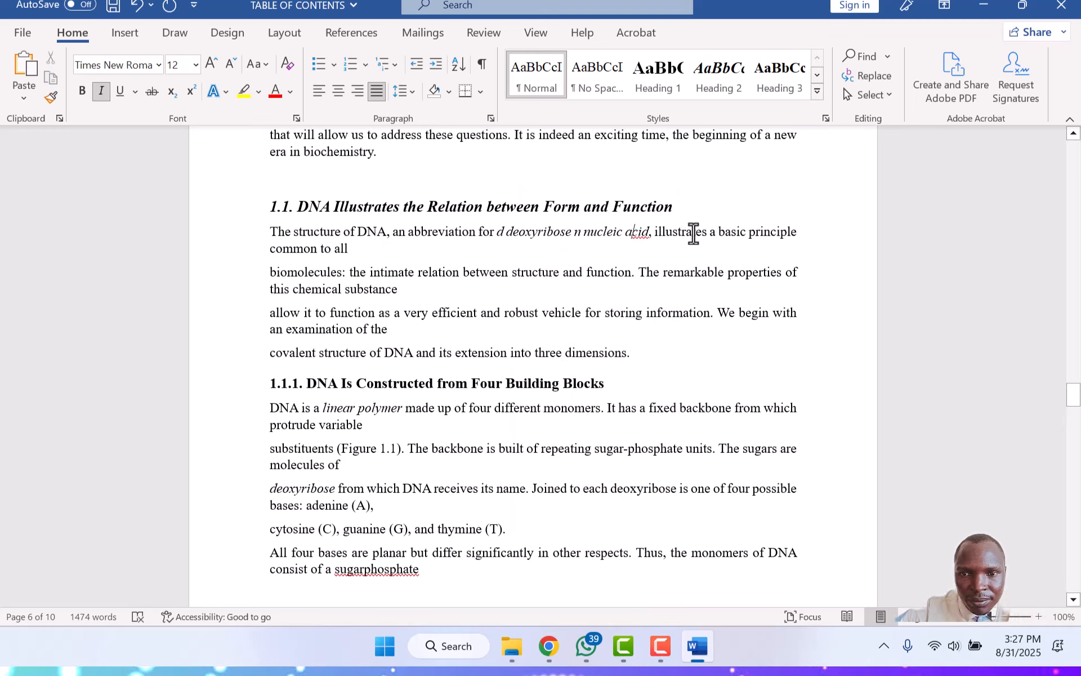
right_click(644, 228)
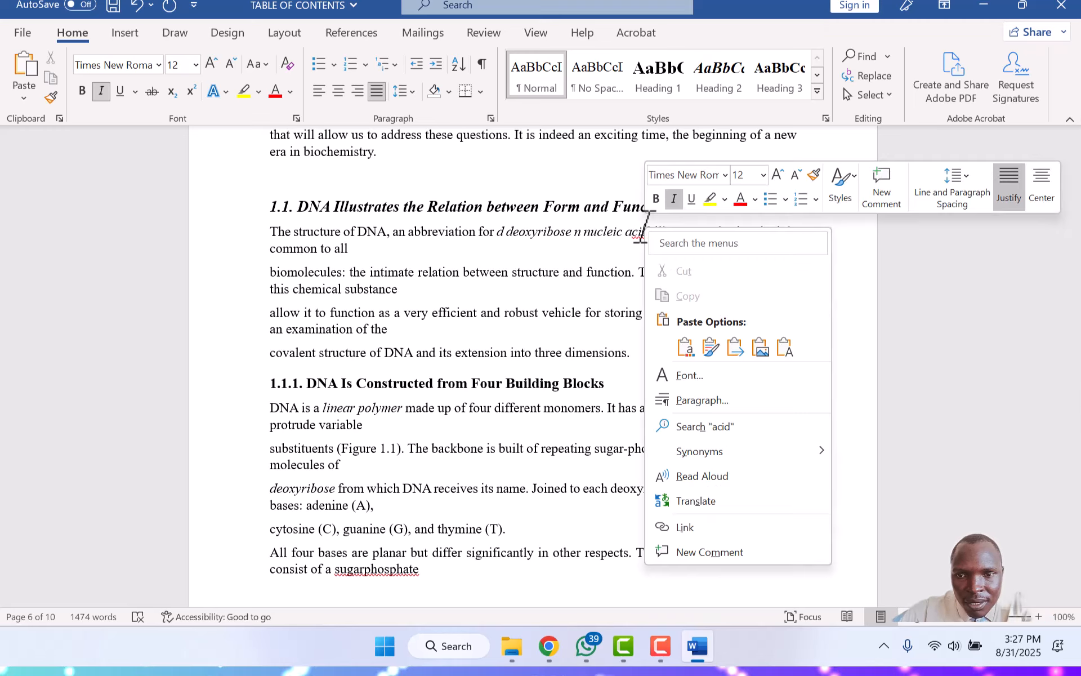
left_click(560, 316)
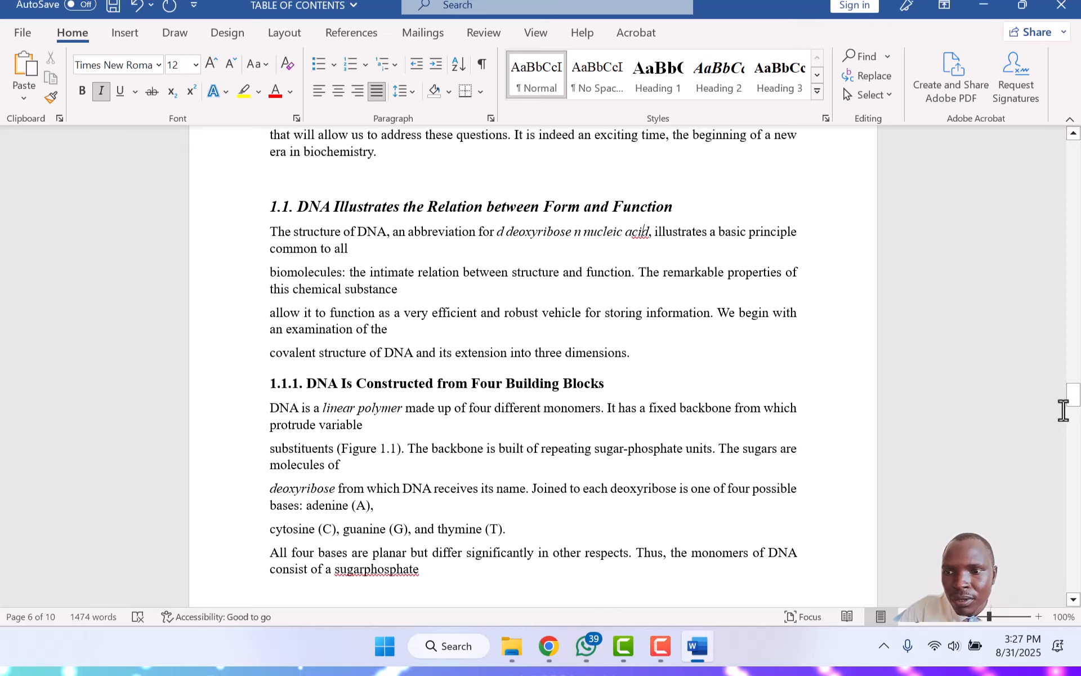
Insert a page break below the paragraph ending "help students organize information" to start a new page
left_click_drag(1070, 403, 1011, 295)
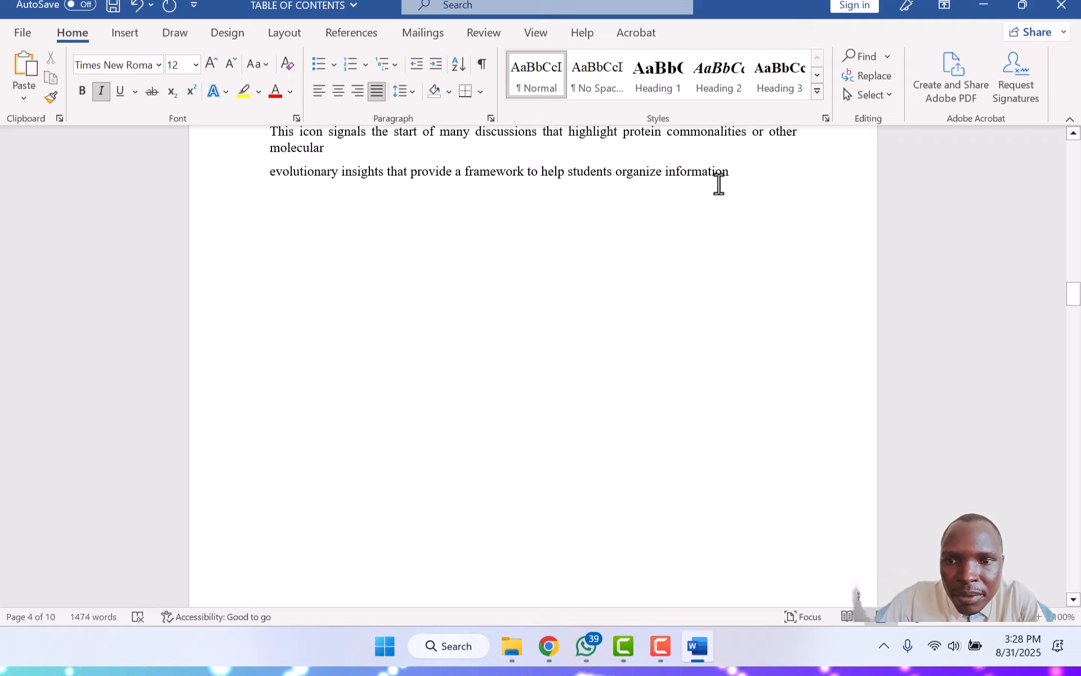
left_click(739, 176)
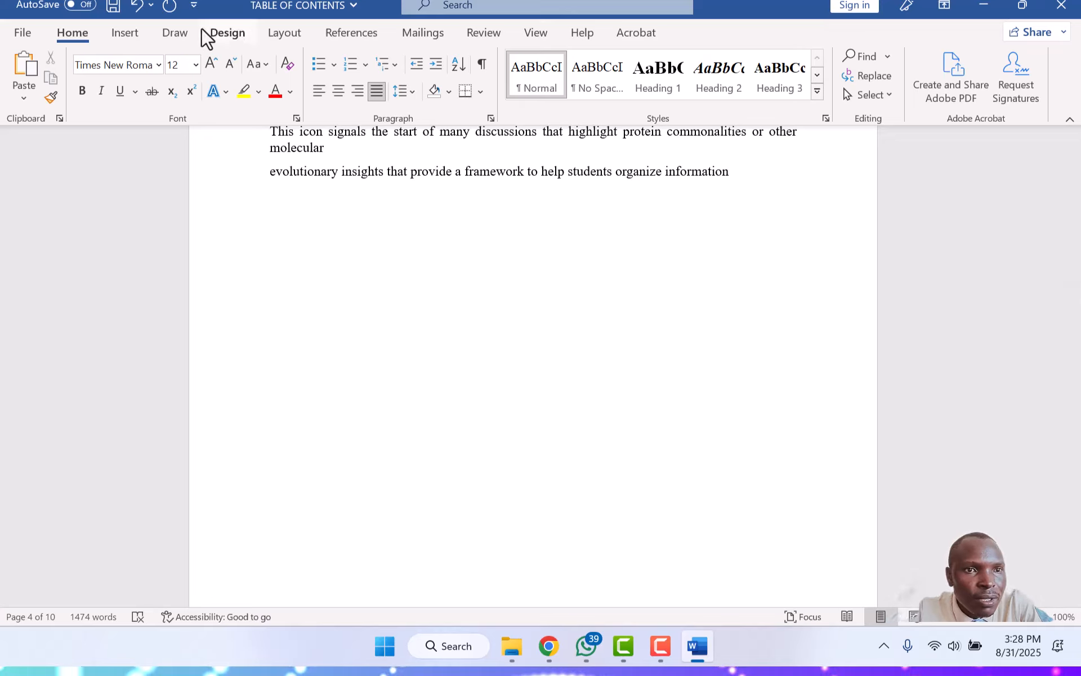
left_click(132, 29)
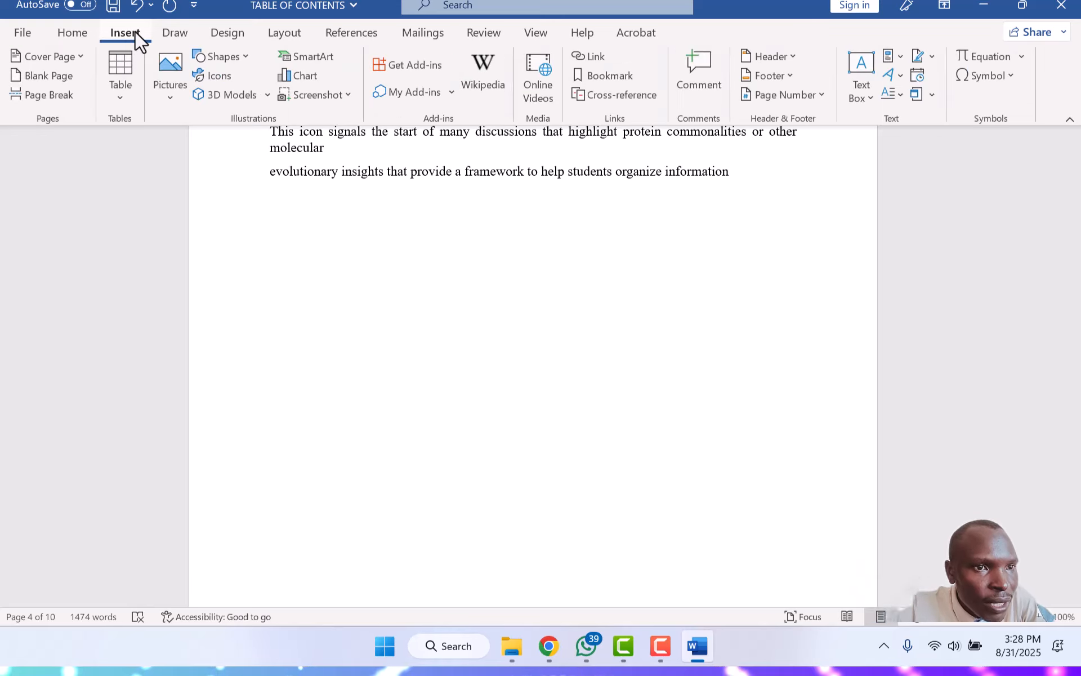
left_click(49, 95)
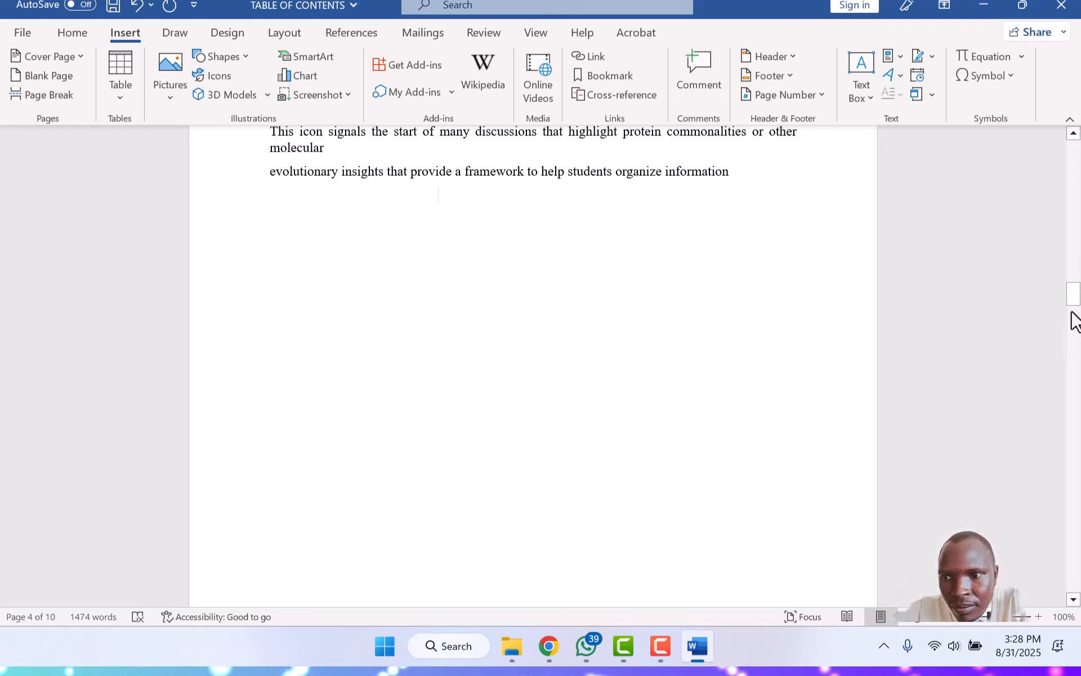
mouse_move(1075, 299)
left_mouse_down()
mouse_move(1073, 338)
mouse_move(1071, 304)
left_mouse_up()
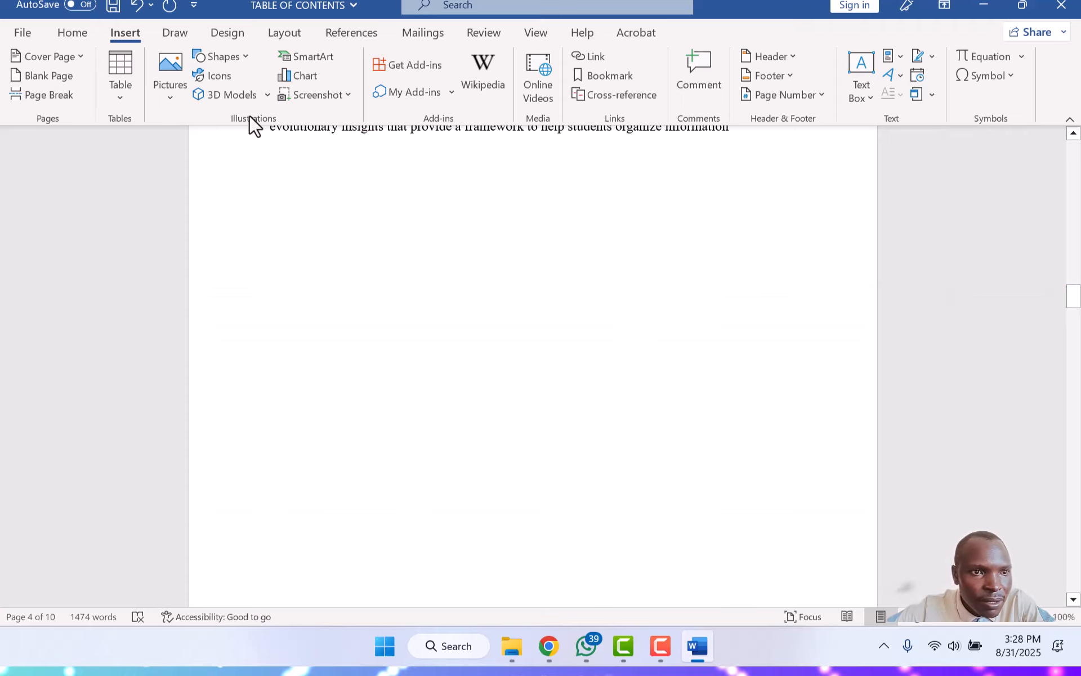
left_click(54, 94)
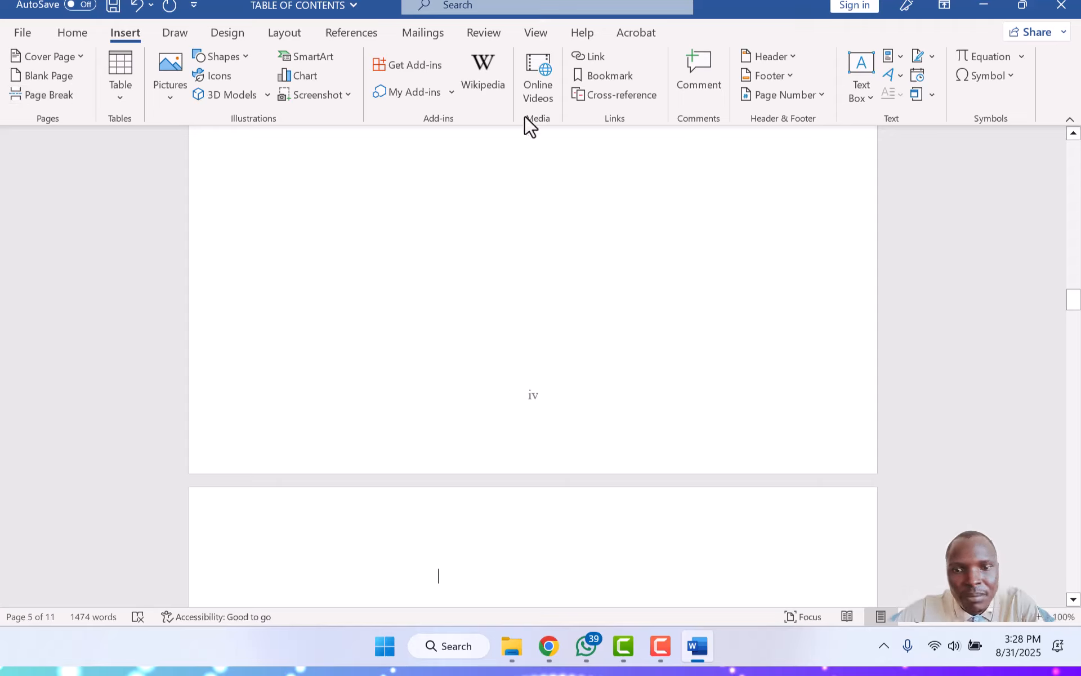
left_click_drag(1076, 301, 1049, 323)
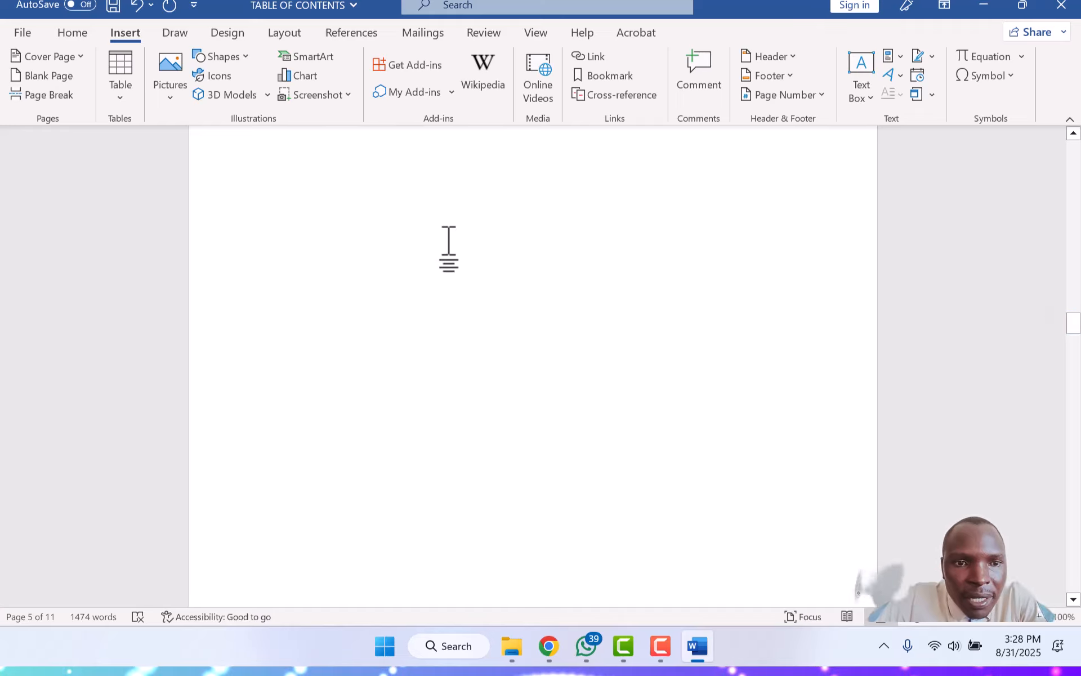
key("ctrl+z")
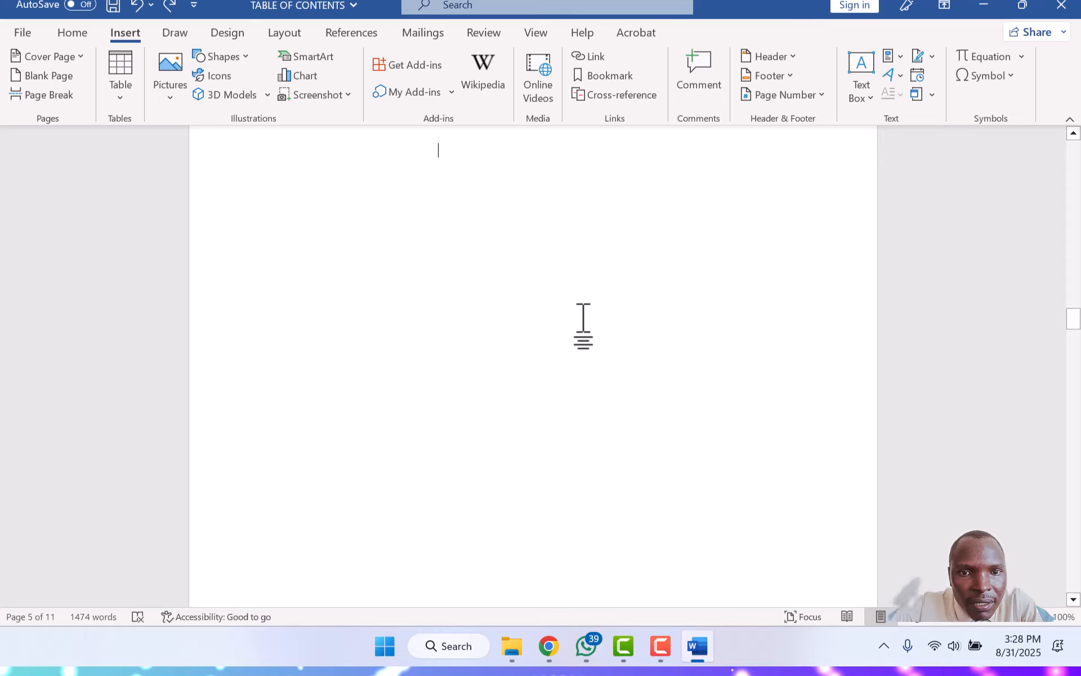
Insert a table of contents on the new page using the built-in Automatic Table 1
left_click(342, 34)
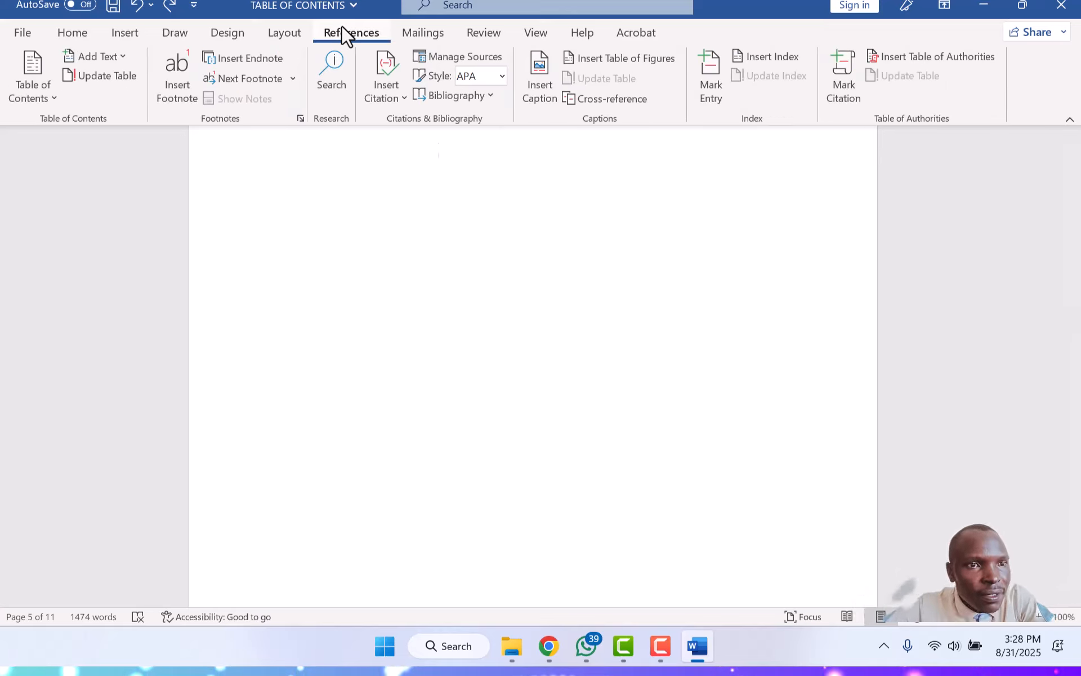
left_click(54, 92)
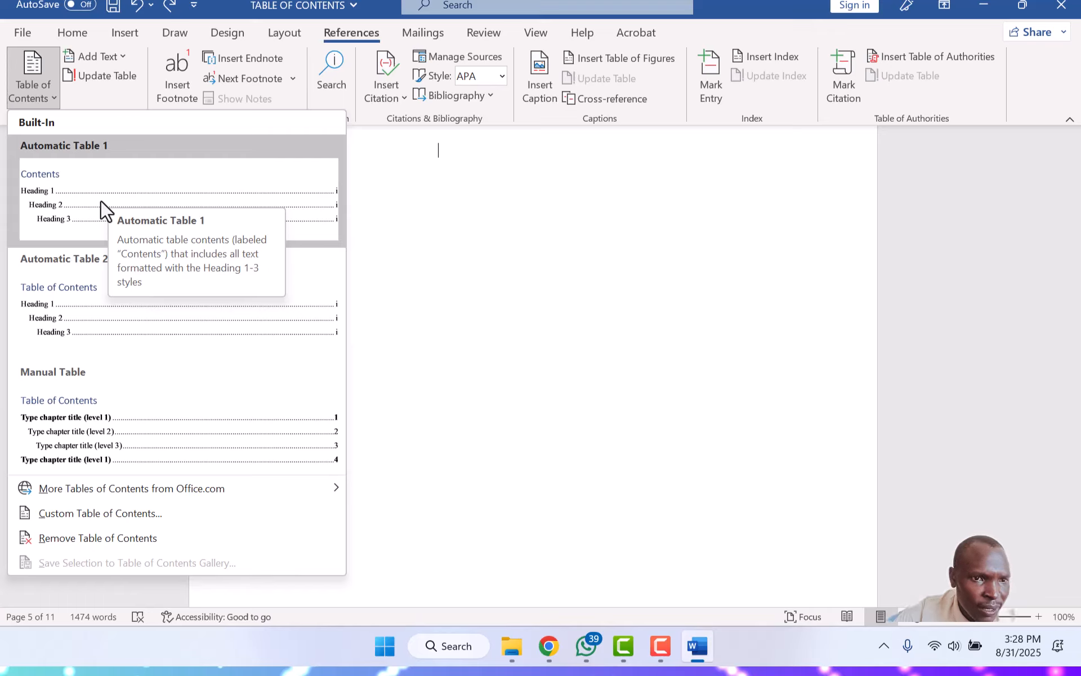
left_click(119, 202)
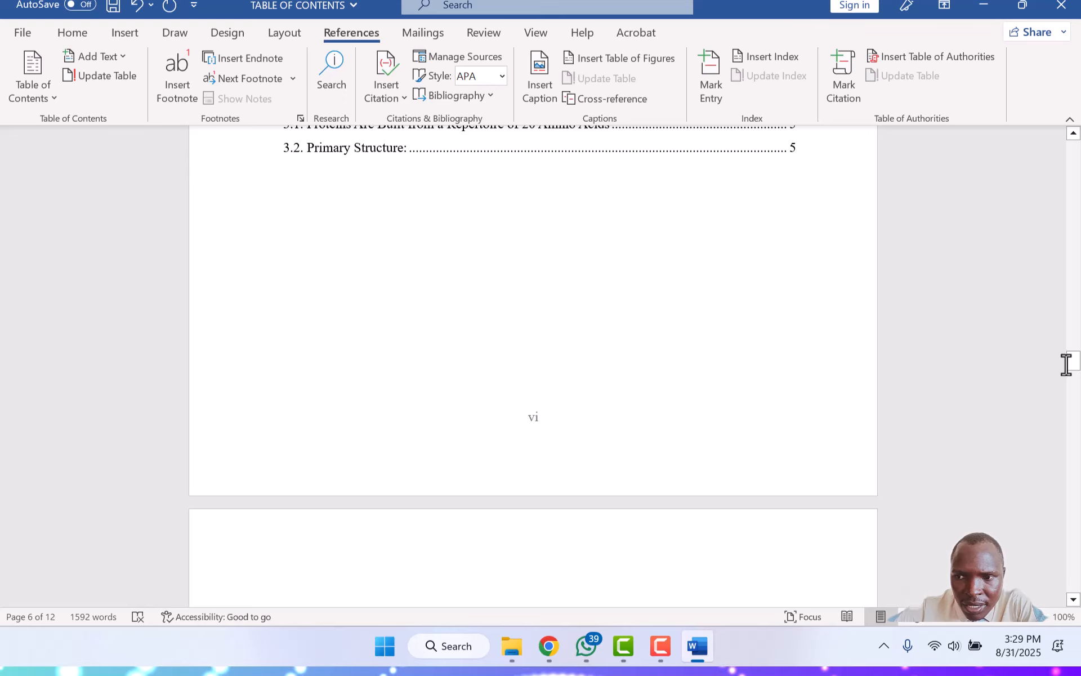
Apply the Heading 1 style to the "Contents" title above the table of contents
left_click_drag(1072, 369, 1062, 344)
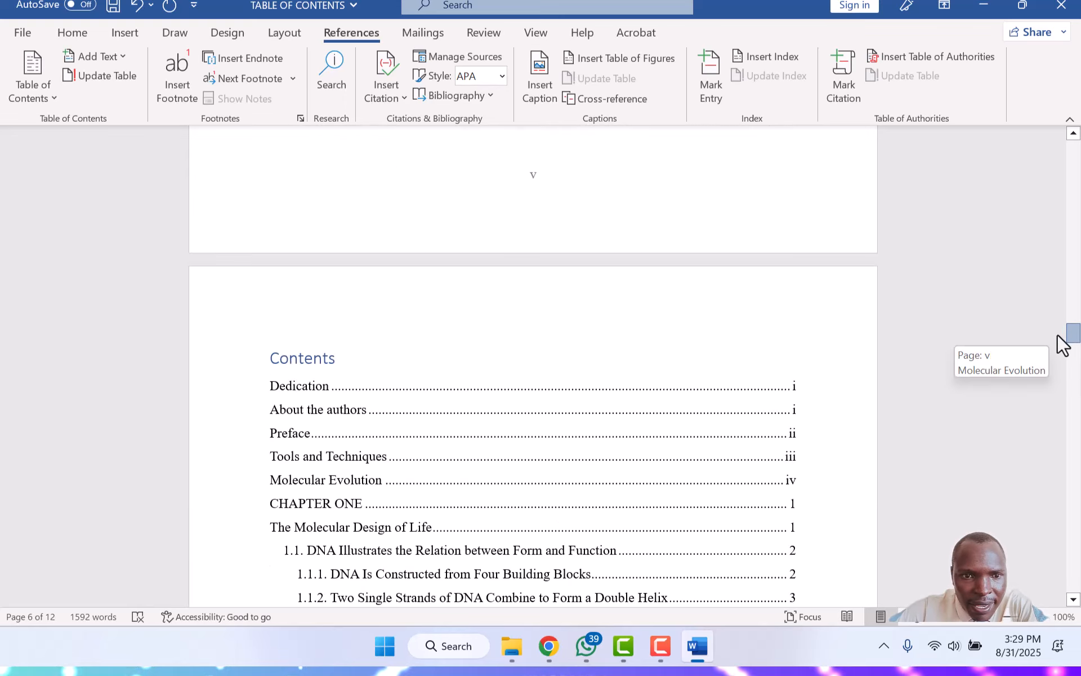
left_click(341, 356)
left_click_drag(341, 356, 272, 357)
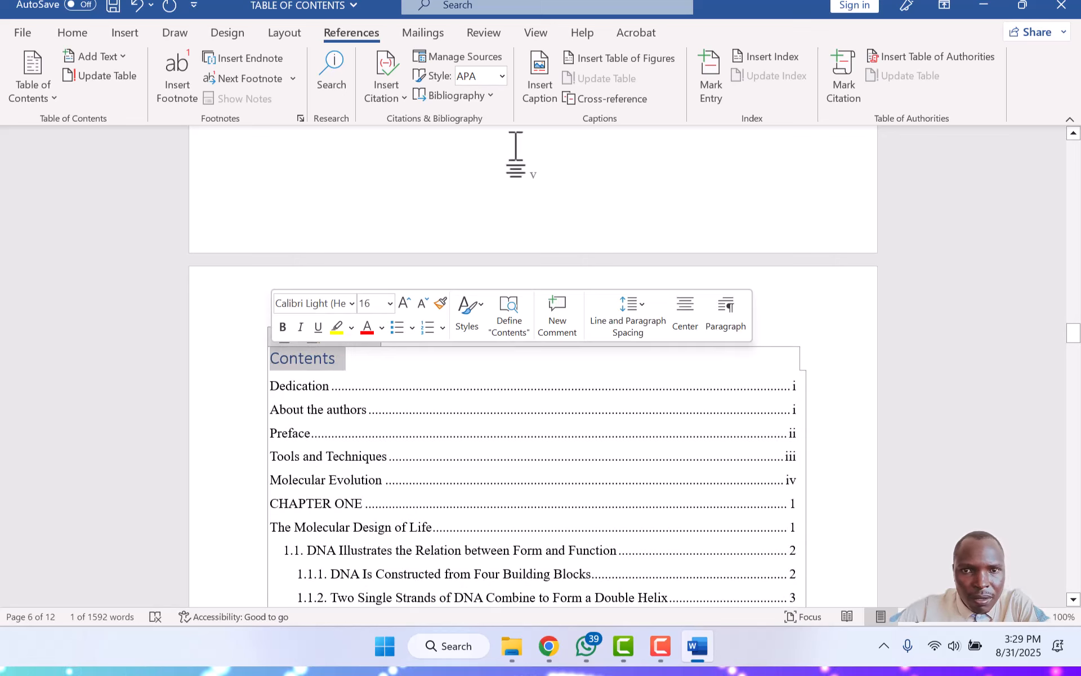
left_click(78, 29)
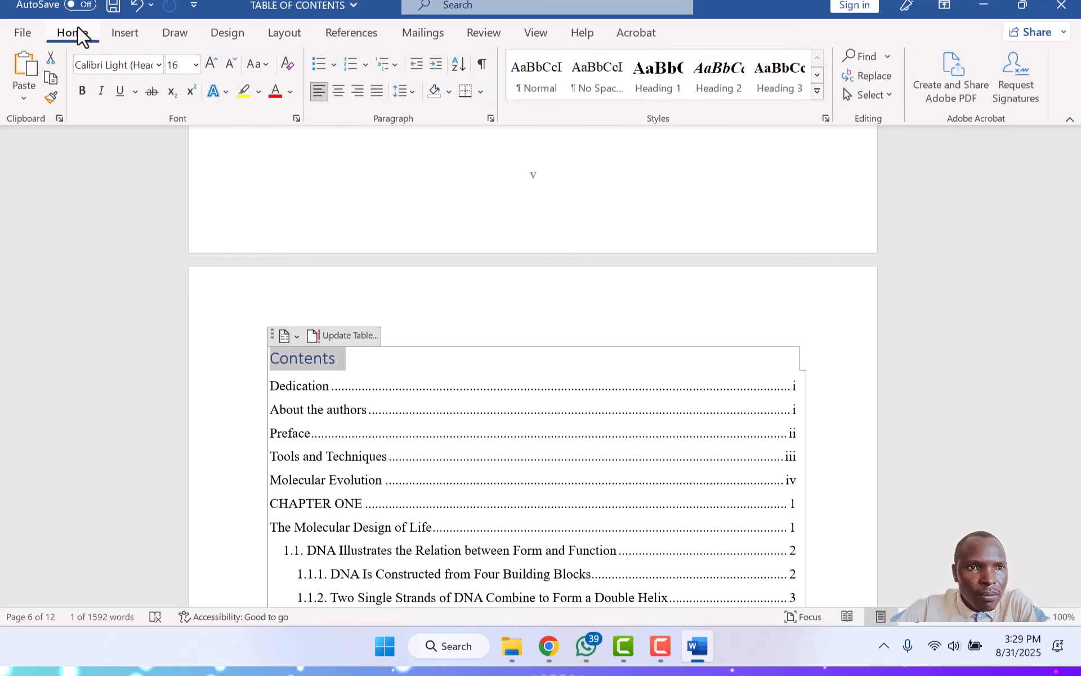
left_click(674, 66)
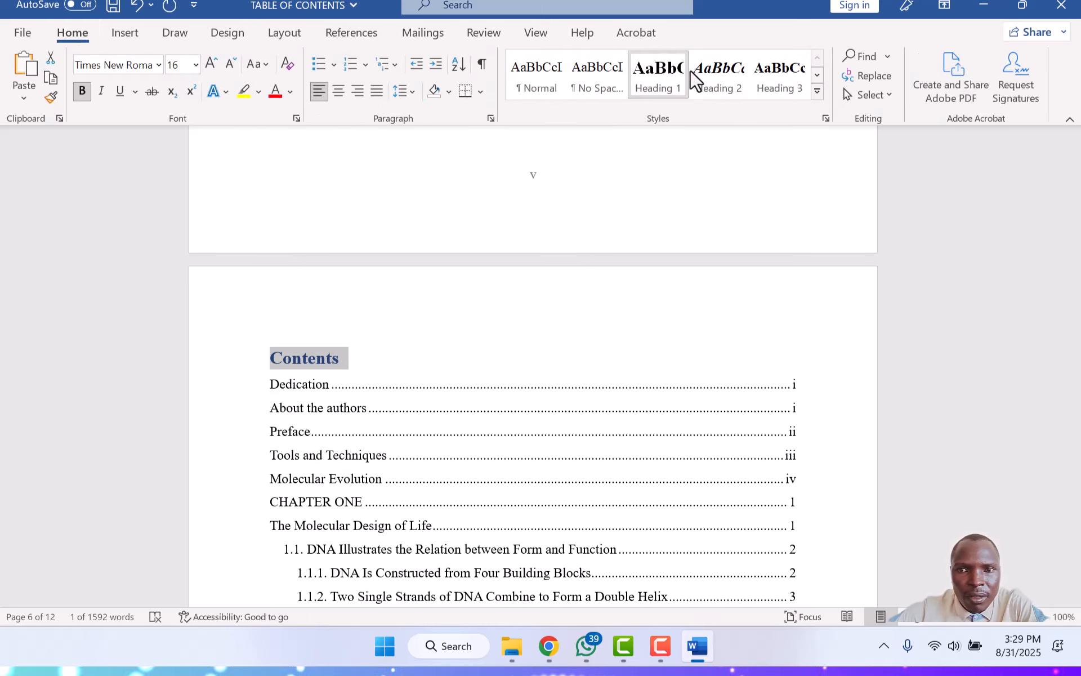
Reapply the Heading 1 style to the "Contents" title to replace its blue, left-aligned formatting
left_click(461, 549)
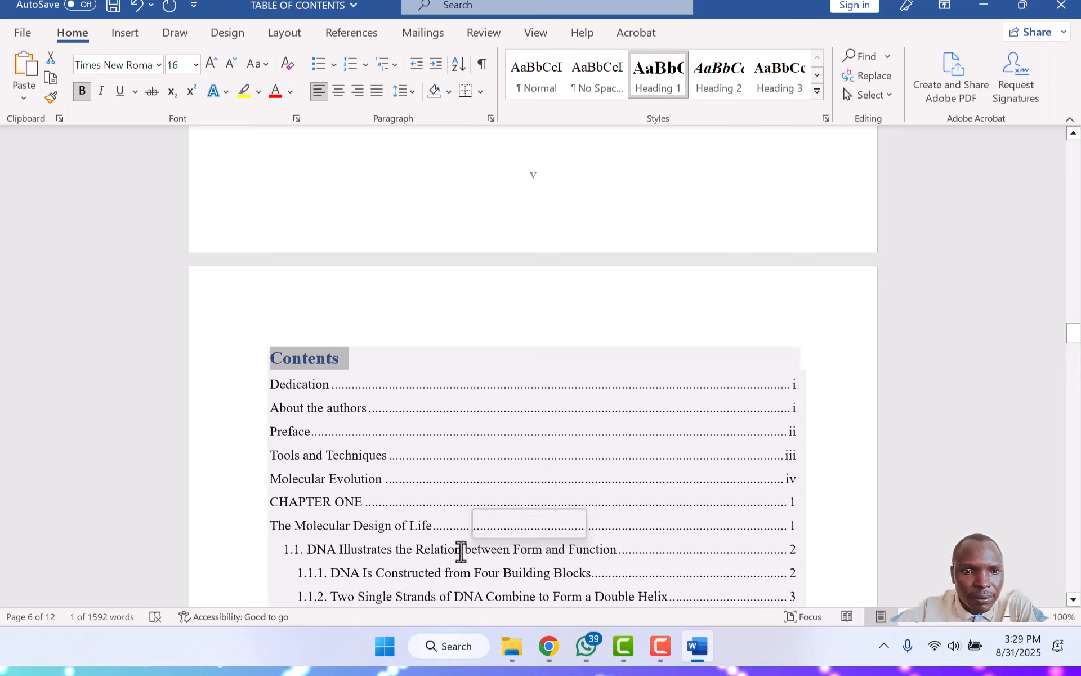
left_click(302, 362)
left_click(670, 92)
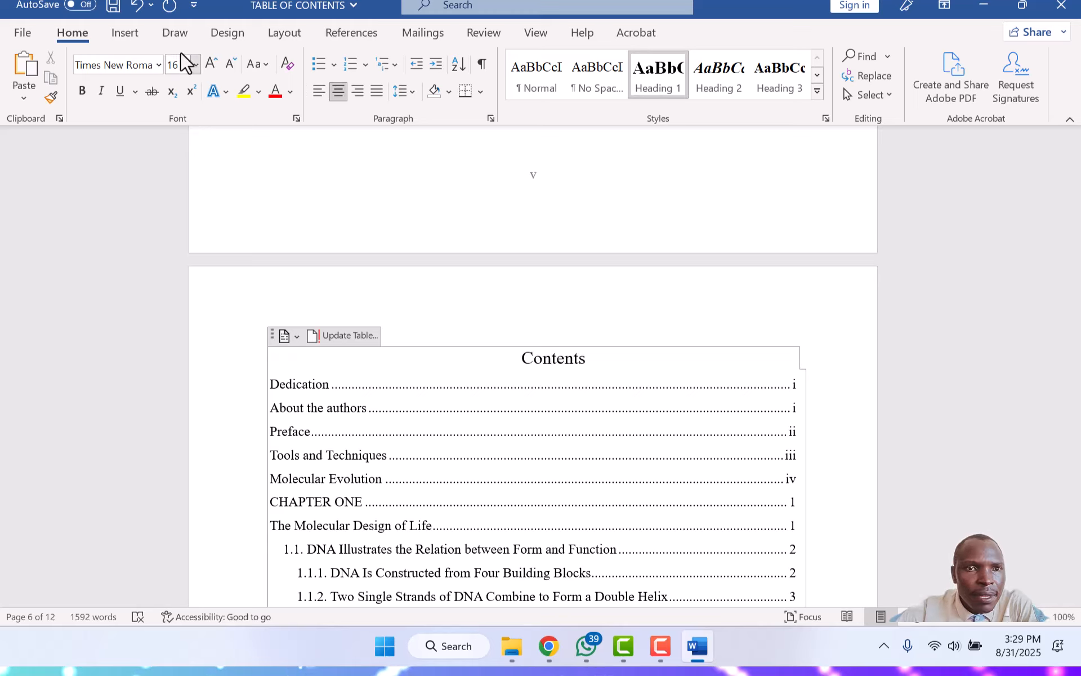
Update the entire table of contents to include the "Contents" heading, and review the refreshed entries
left_click(343, 33)
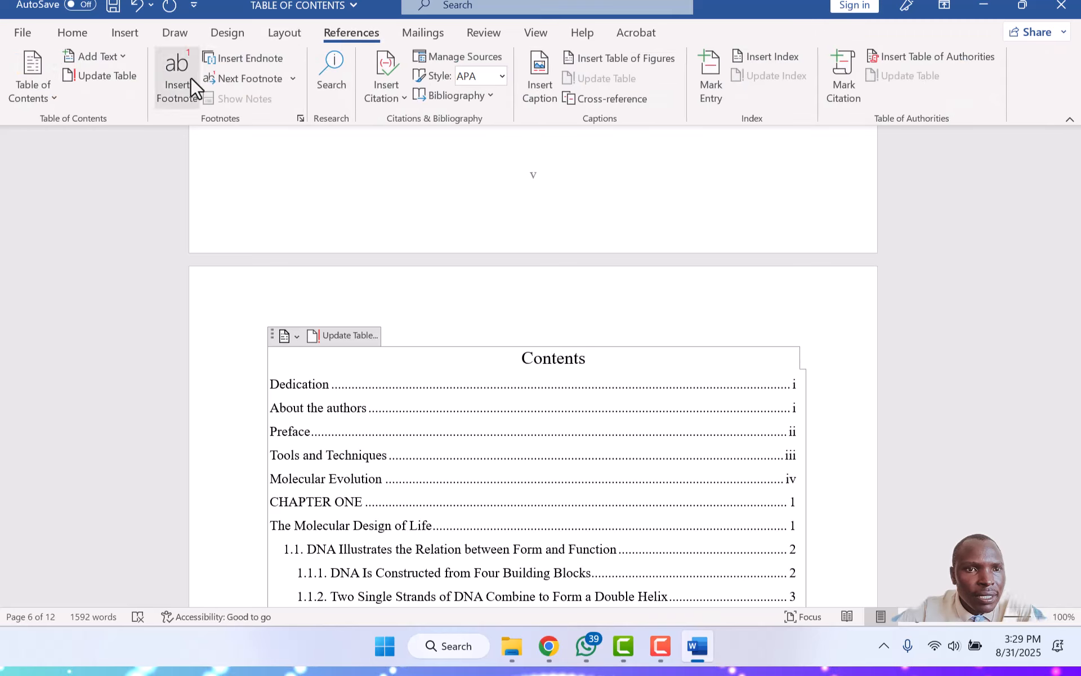
left_click(105, 75)
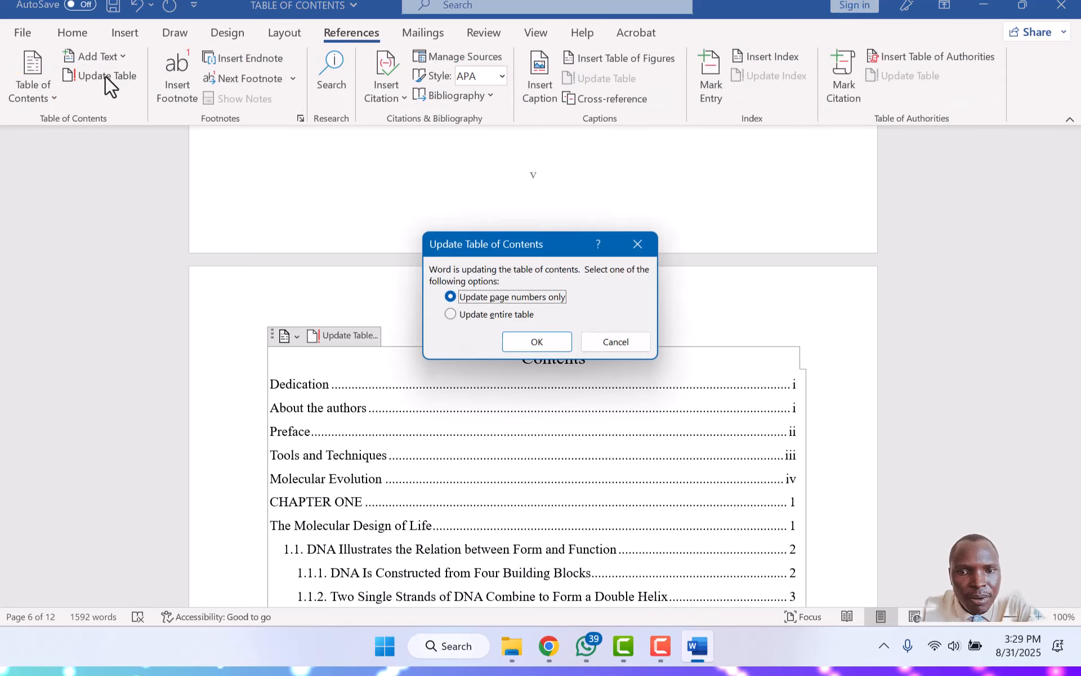
left_click(446, 310)
left_click(520, 340)
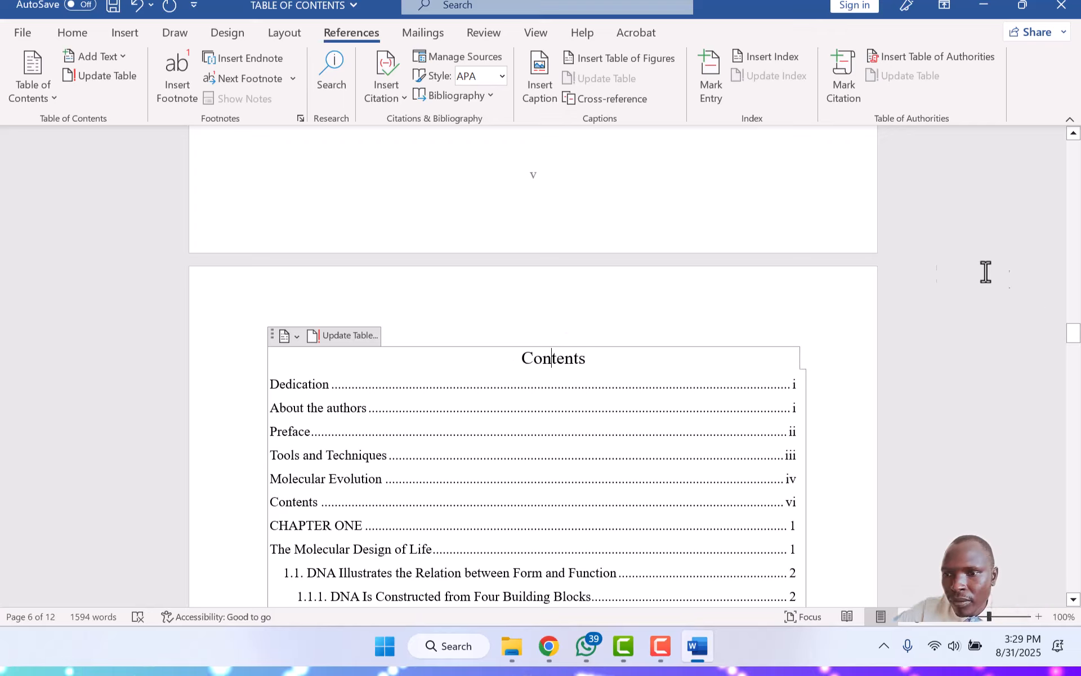
left_click_drag(1073, 337, 982, 339)
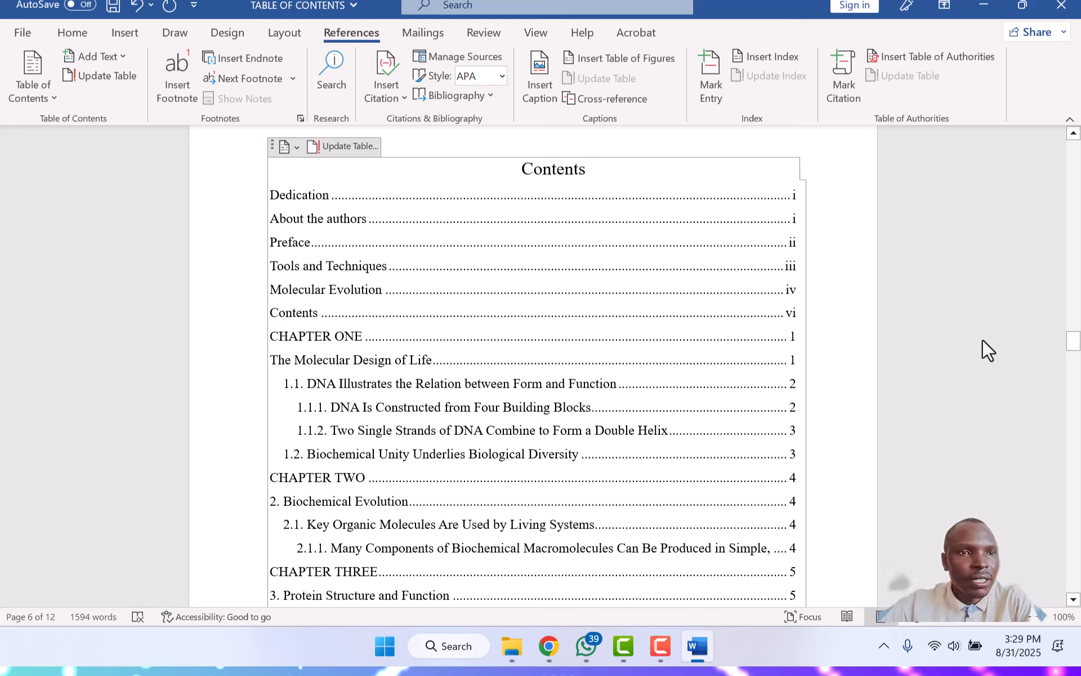